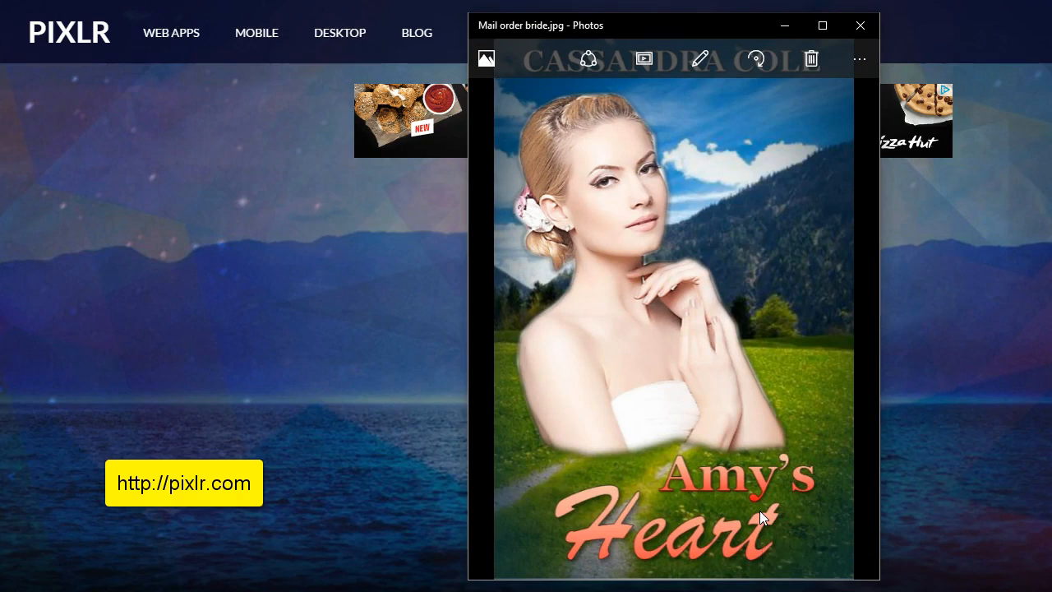
Minimize the sample cover picture and launch the Pixlr Editor web app from the Pixlr home page
{"action": "left_click", "coordinate": [760, 508]}
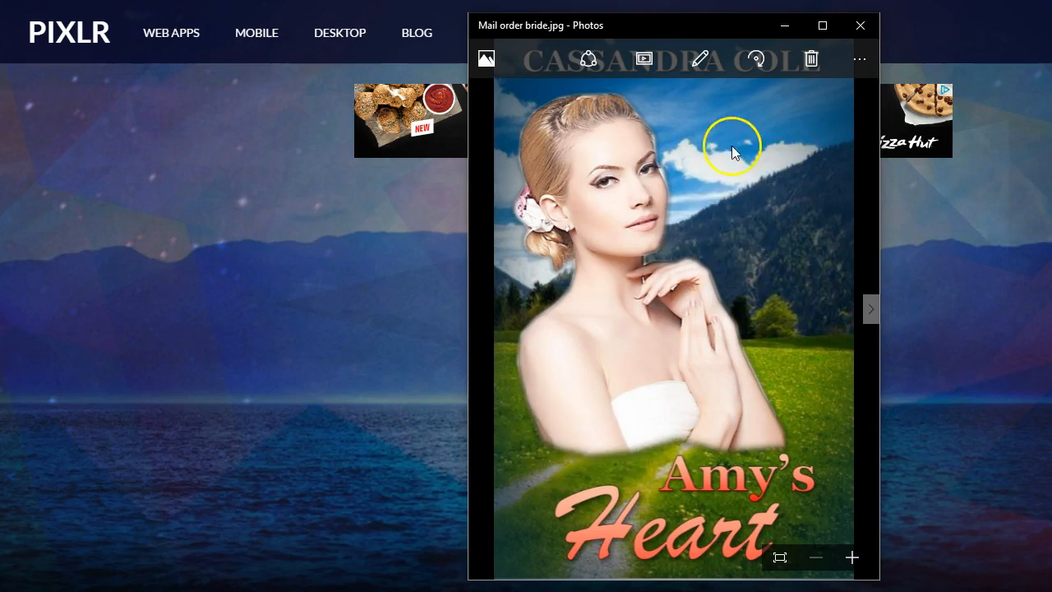
{"action": "left_click", "coordinate": [782, 27]}
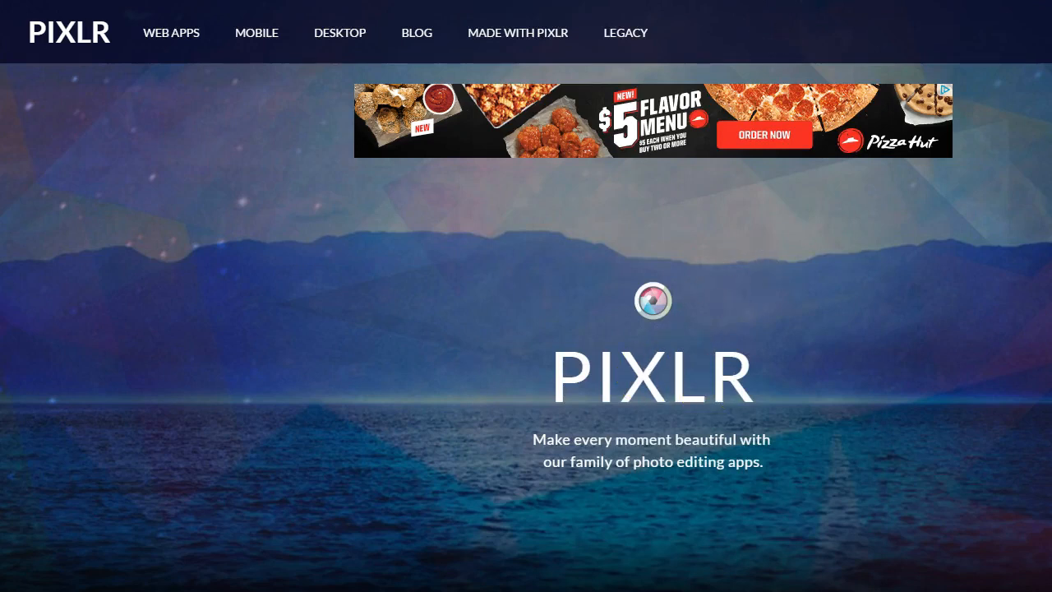
{"action": "scroll", "coordinate": [526, 329], "scroll_direction": "down", "scroll_amount": 5}
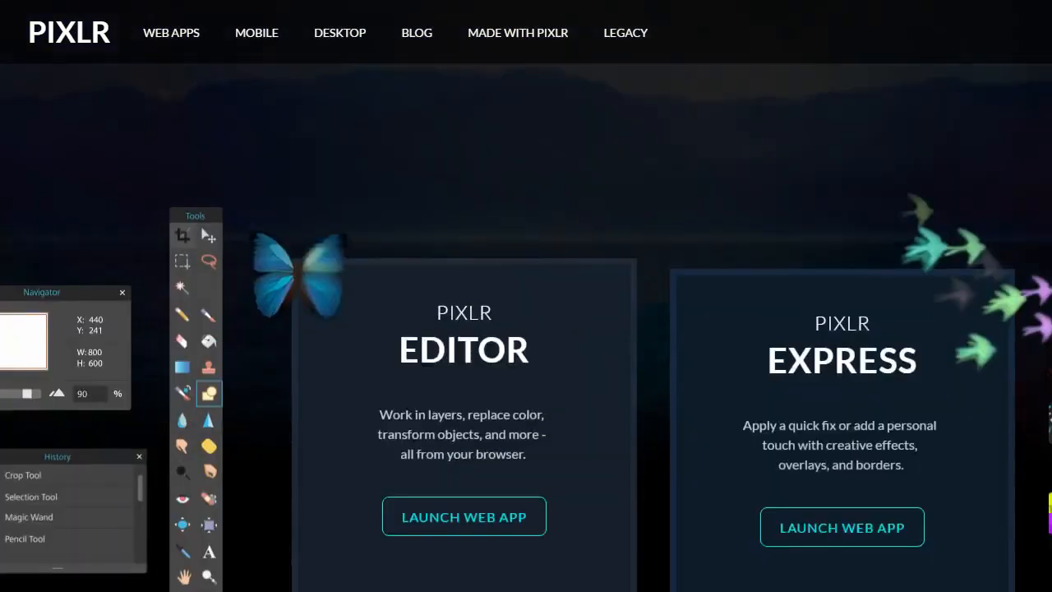
{"action": "scroll", "coordinate": [810, 410], "scroll_direction": "down", "scroll_amount": 2}
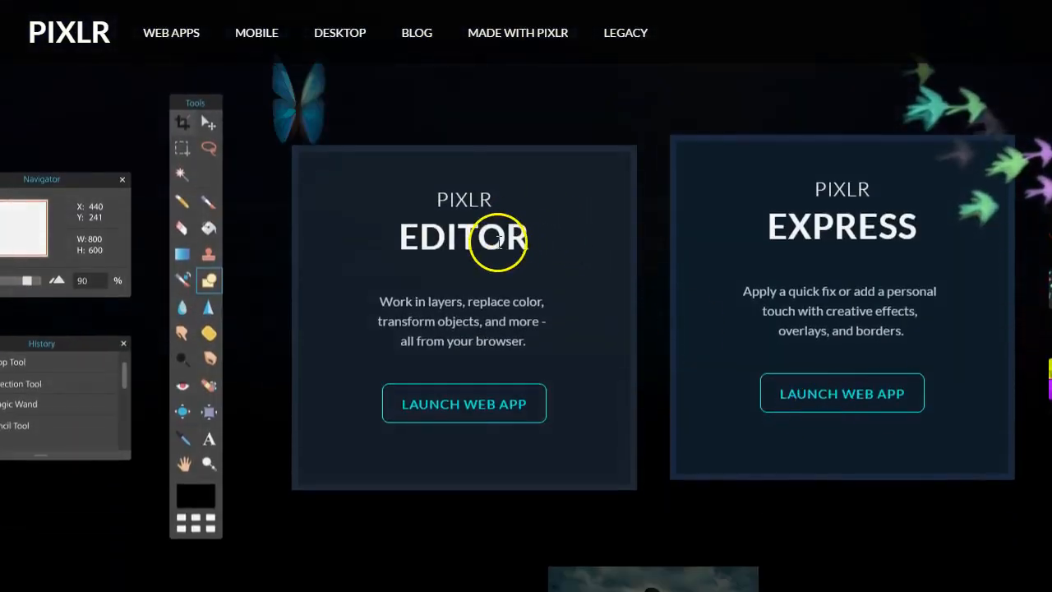
{"action": "left_click", "coordinate": [460, 406]}
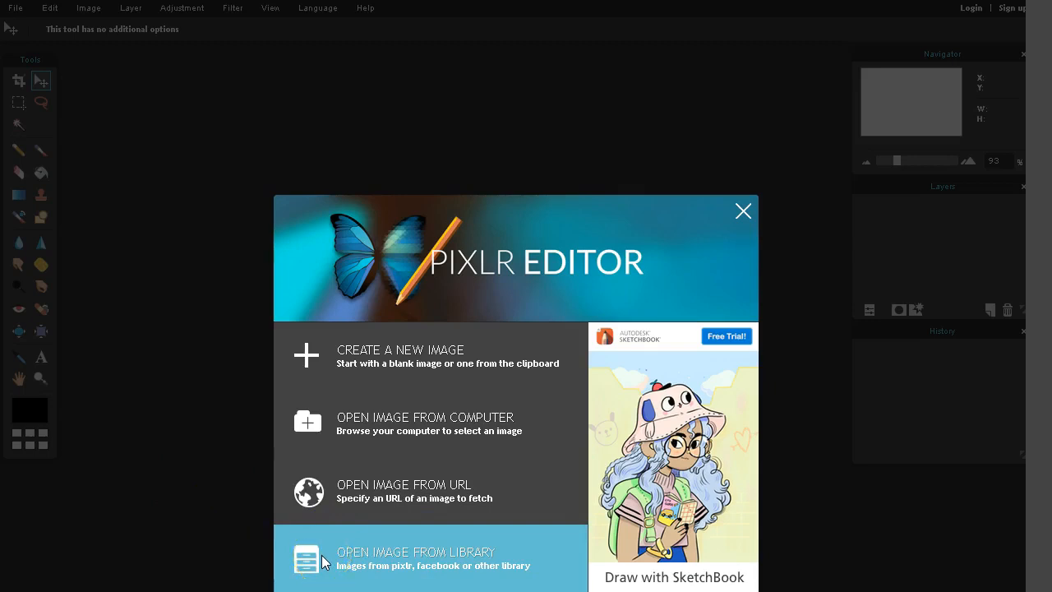
Open the amish girl and landscape-5 images together from the images folder on the computer
{"action": "left_click", "coordinate": [337, 433]}
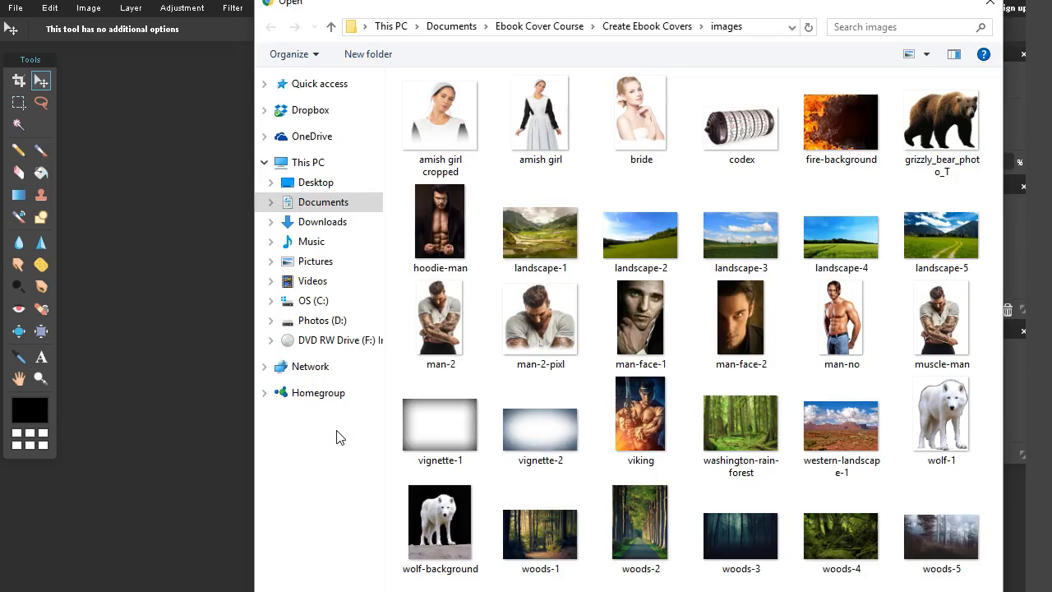
{"action": "left_click", "coordinate": [549, 122]}
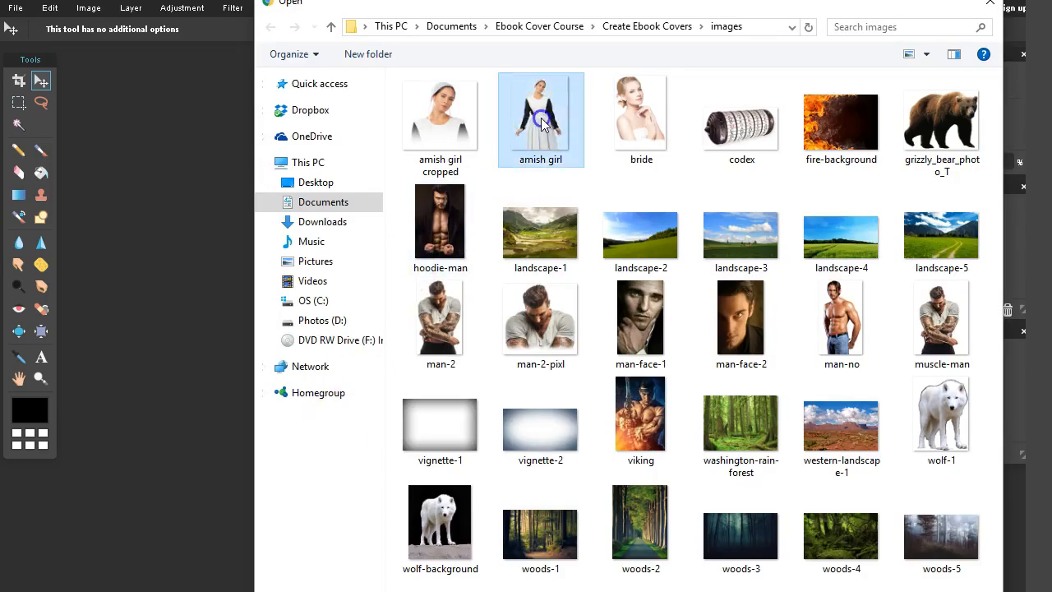
{"action": "left_click", "coordinate": [932, 245], "text": "ctrl"}
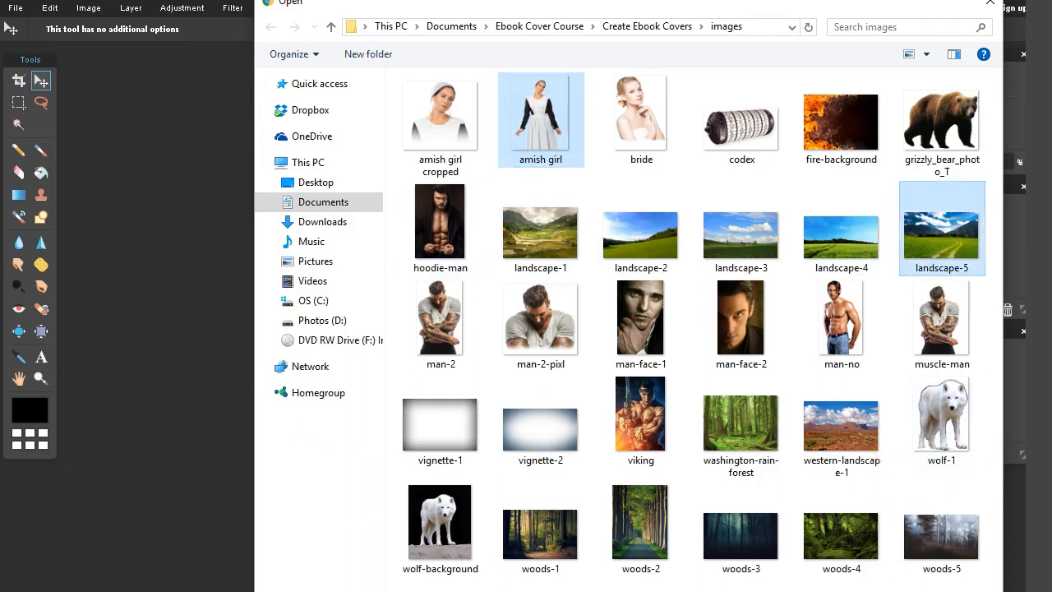
{"action": "double_click", "coordinate": [540, 119]}
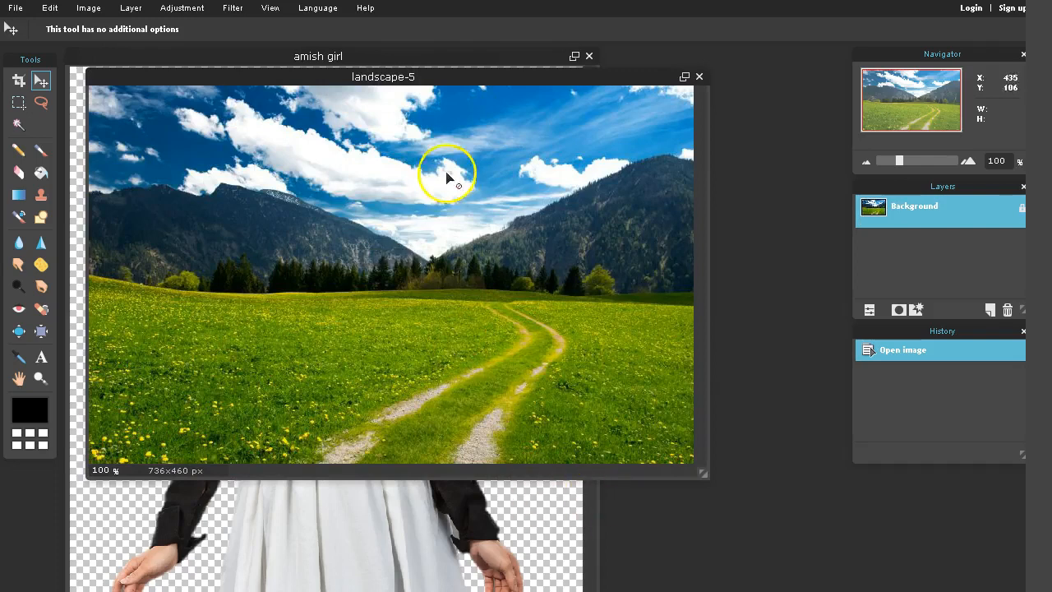
Move the landscape-5 window aside, bring the amish girl window to the front, and resize it with the whole figure showing at 46%
{"action": "left_click_drag", "start_coordinate": [424, 83], "coordinate": [551, 96]}
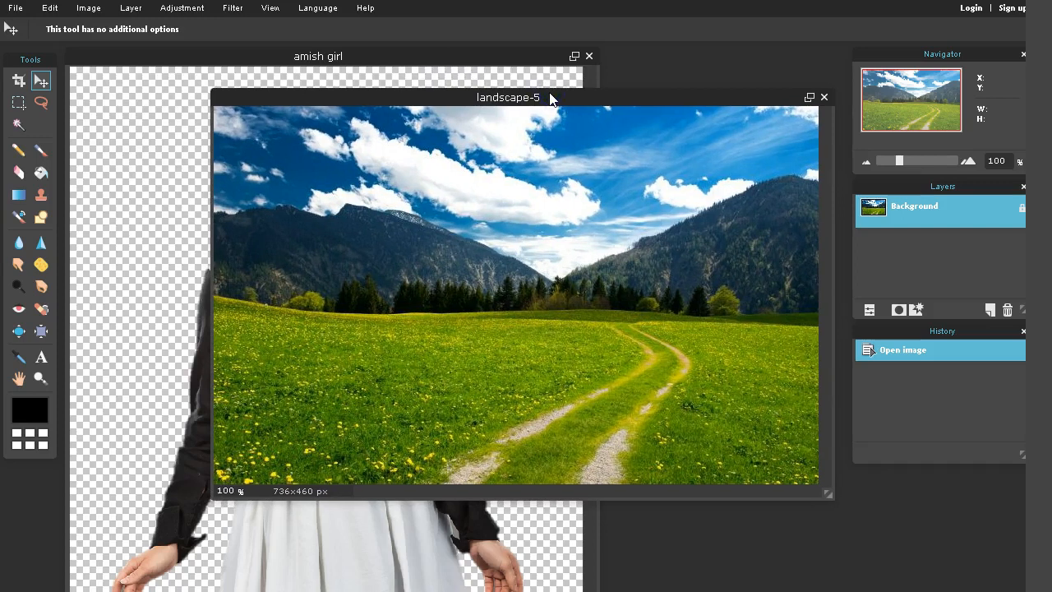
{"action": "left_click", "coordinate": [487, 64]}
{"action": "left_click_drag", "start_coordinate": [592, 591], "coordinate": [564, 578]}
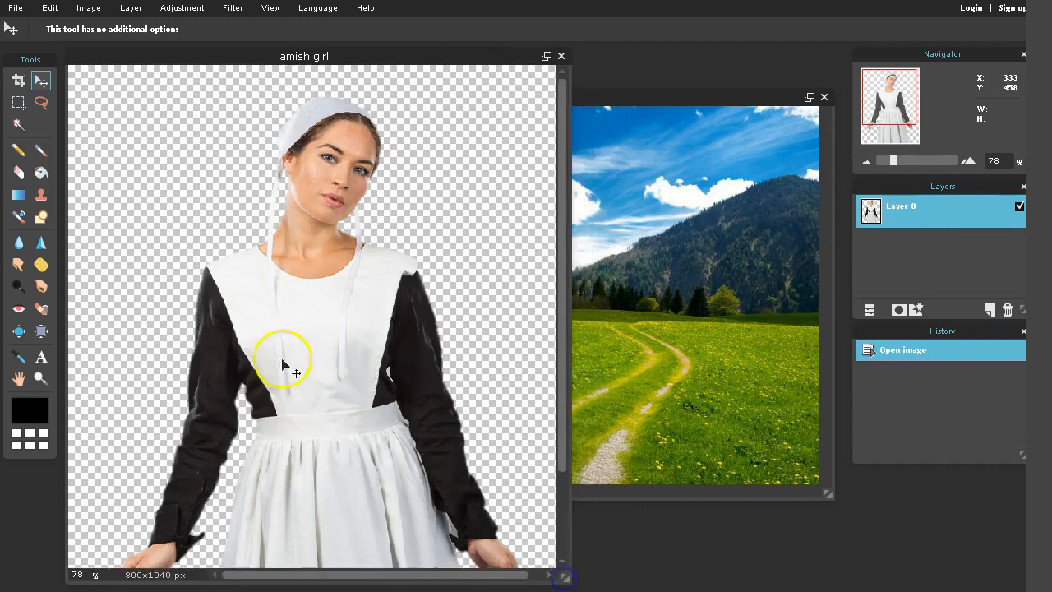
{"action": "left_click", "coordinate": [40, 378]}
{"action": "left_click", "coordinate": [343, 373]}
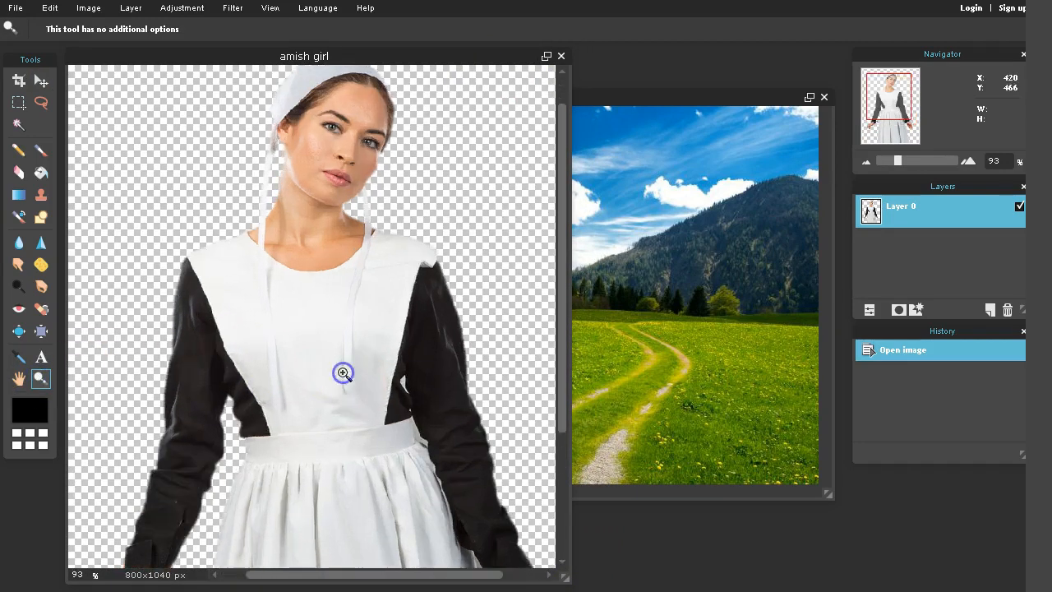
{"action": "left_click", "coordinate": [344, 373]}
{"action": "left_click", "coordinate": [344, 373], "text": "alt"}
{"action": "left_click", "coordinate": [343, 373], "text": "alt"}
{"action": "left_click", "coordinate": [344, 373], "text": "alt"}
{"action": "left_click", "coordinate": [343, 374], "text": "alt"}
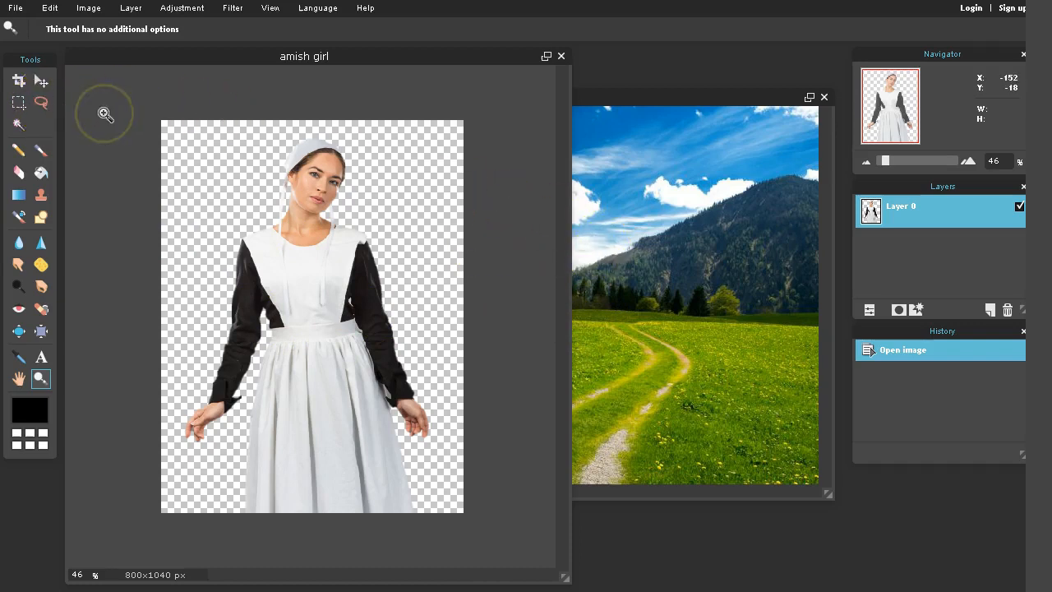
Activate the Lasso tool and set its feather to 0
{"action": "left_click", "coordinate": [42, 103]}
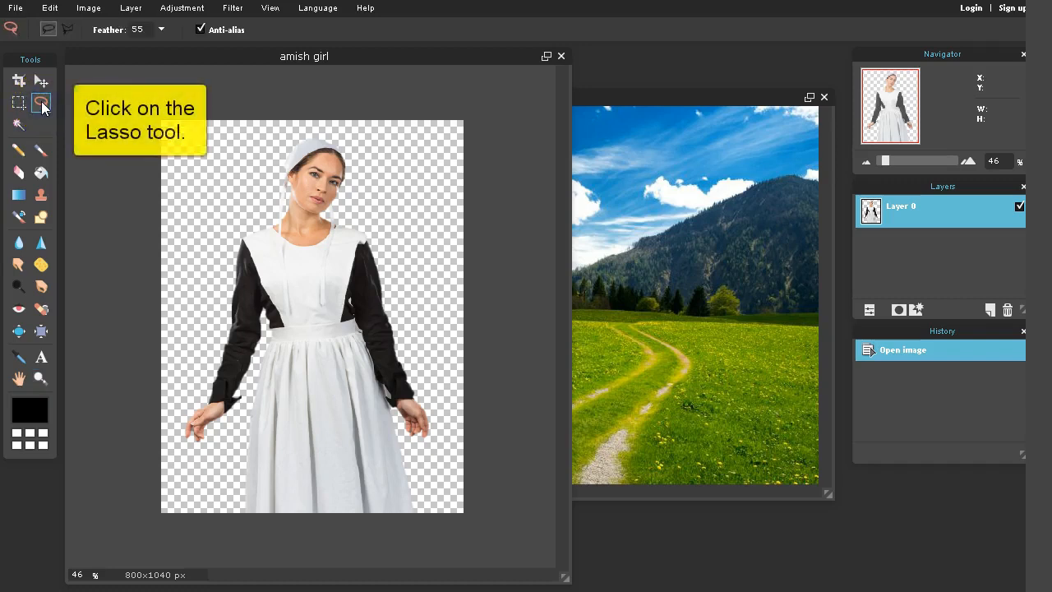
{"action": "left_click", "coordinate": [161, 30]}
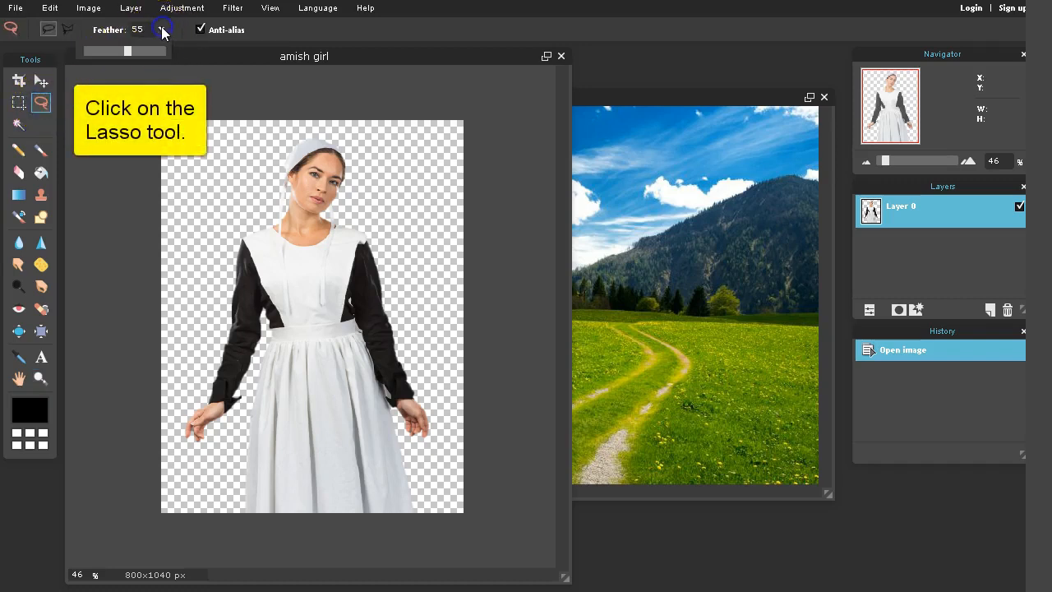
{"action": "left_click_drag", "start_coordinate": [129, 51], "coordinate": [75, 54]}
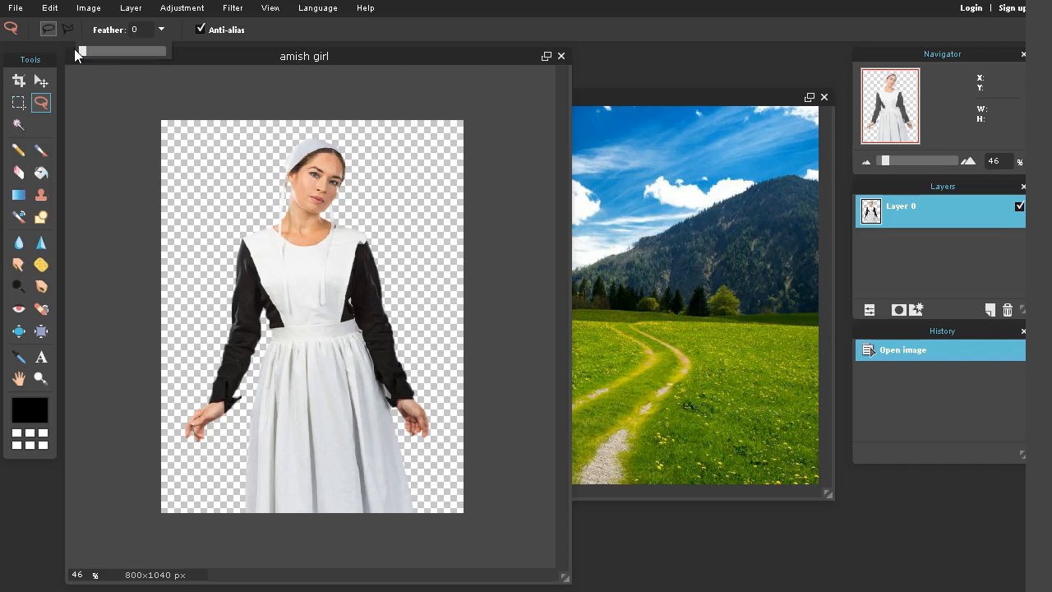
Set the Lasso tool's feather to 49 with anti-alias kept on
{"action": "left_click", "coordinate": [41, 104]}
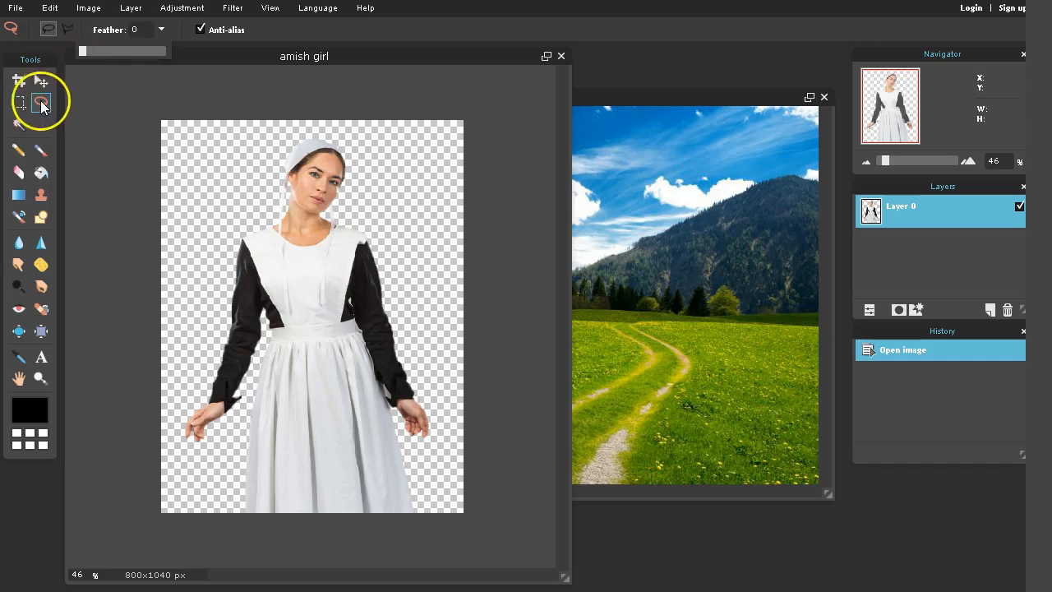
{"action": "left_click", "coordinate": [160, 32]}
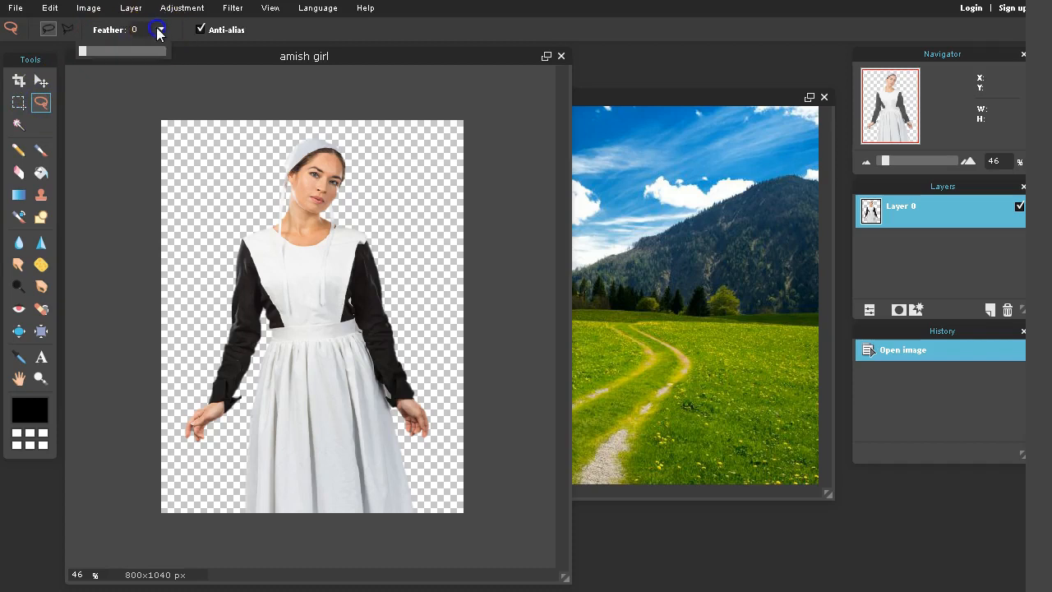
{"action": "left_click_drag", "start_coordinate": [83, 49], "coordinate": [124, 49]}
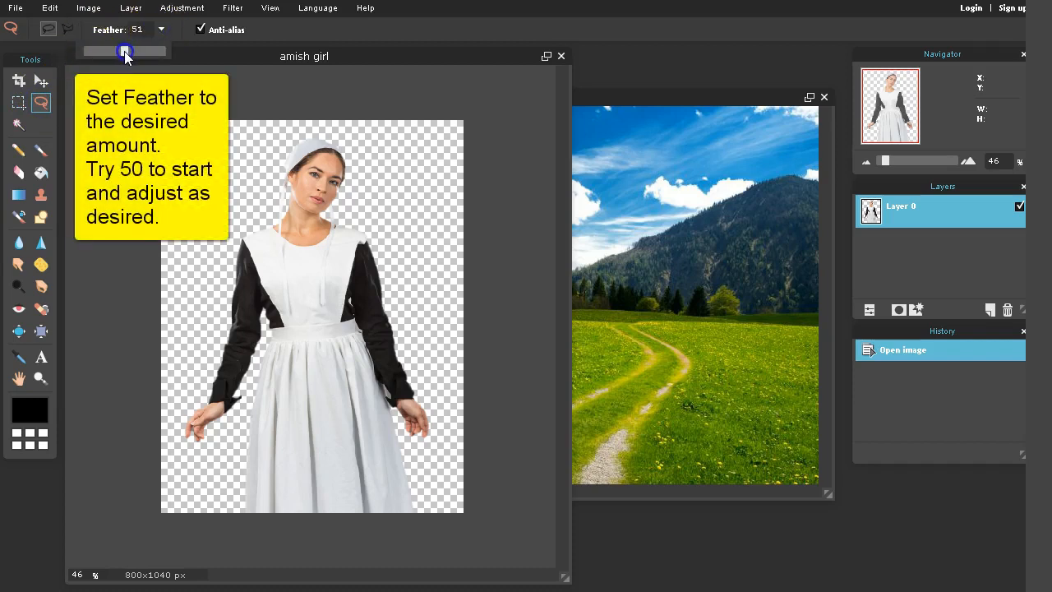
{"action": "left_click_drag", "start_coordinate": [124, 51], "coordinate": [123, 52]}
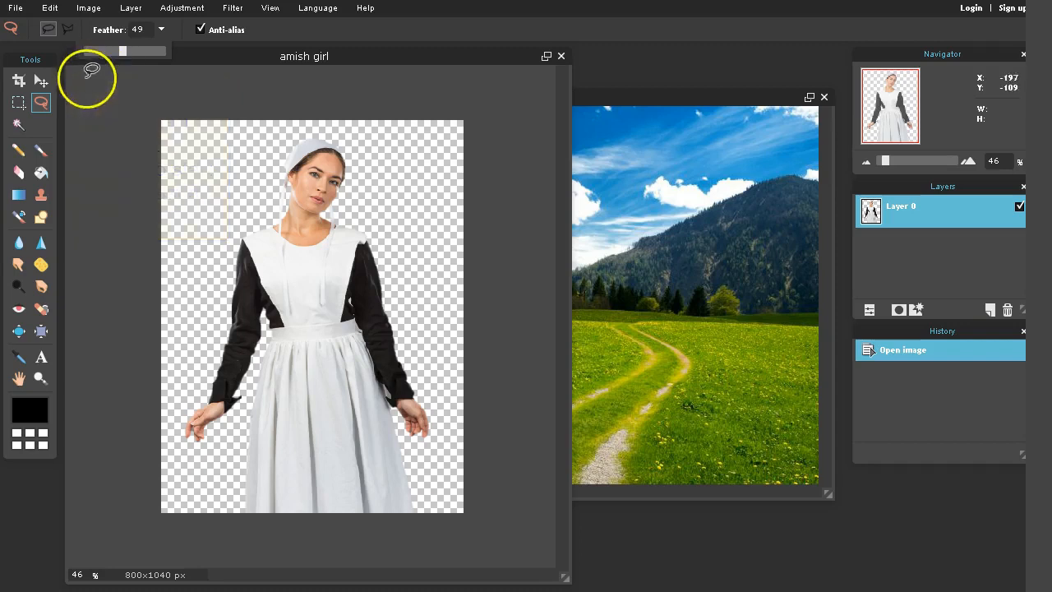
Lasso the woman's body from mid-chest down, clear the selected area for a faded lower edge, and deselect
{"action": "left_click", "coordinate": [192, 294]}
{"action": "mouse_move", "coordinate": [194, 297]}
{"action": "left_mouse_down"}
{"action": "mouse_move", "coordinate": [420, 298]}
{"action": "mouse_move", "coordinate": [439, 337]}
{"action": "mouse_move", "coordinate": [449, 437]}
{"action": "mouse_move", "coordinate": [415, 516]}
{"action": "mouse_move", "coordinate": [217, 504]}
{"action": "mouse_move", "coordinate": [178, 491]}
{"action": "mouse_move", "coordinate": [166, 469]}
{"action": "mouse_move", "coordinate": [178, 486]}
{"action": "mouse_move", "coordinate": [165, 389]}
{"action": "mouse_move", "coordinate": [199, 292]}
{"action": "left_mouse_up"}
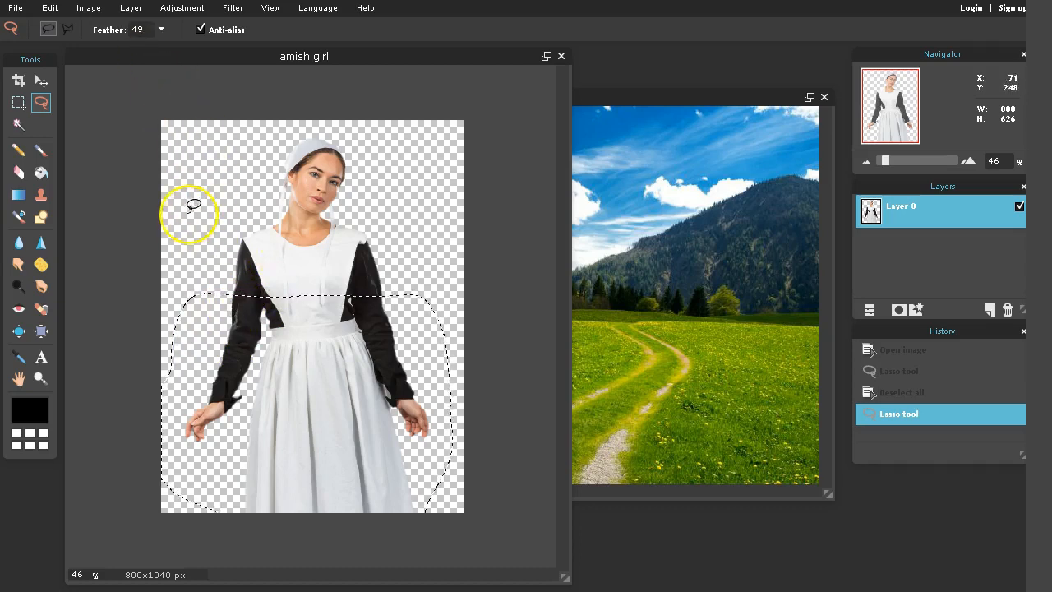
{"action": "key", "text": "Delete"}
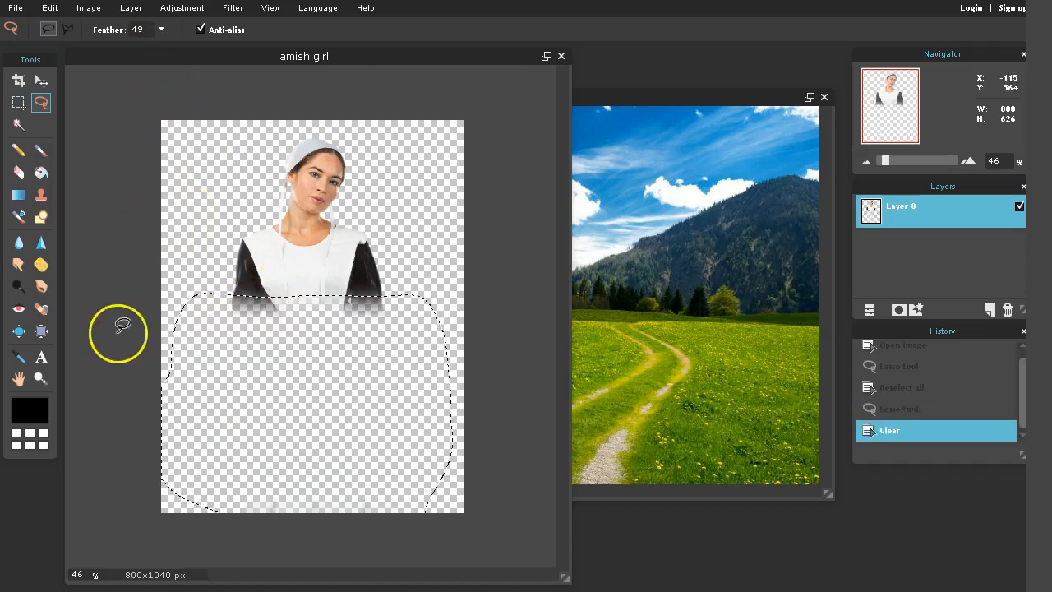
{"action": "left_click", "coordinate": [40, 378]}
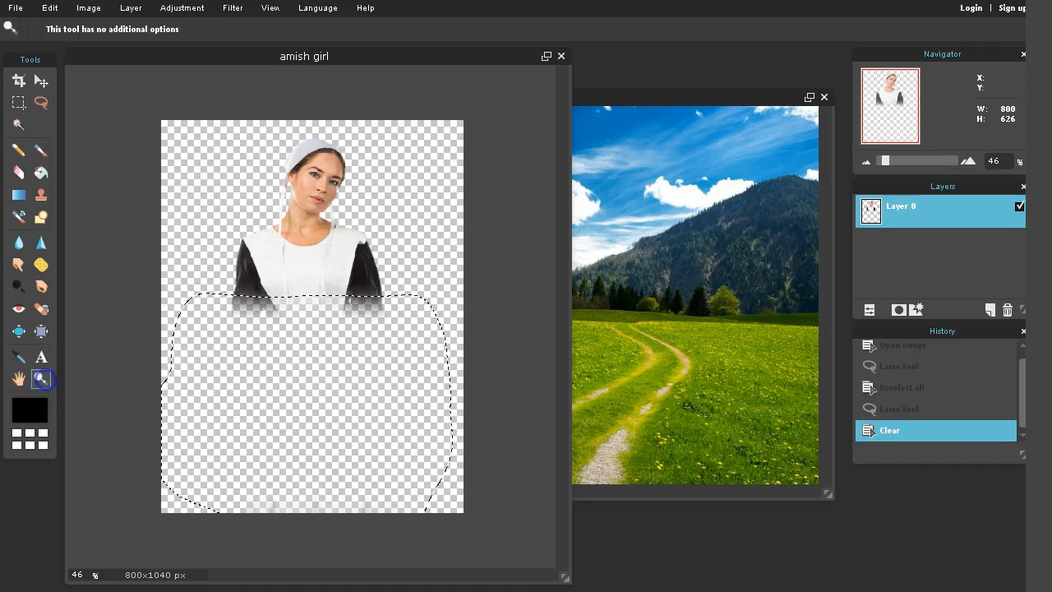
{"action": "left_click", "coordinate": [320, 224]}
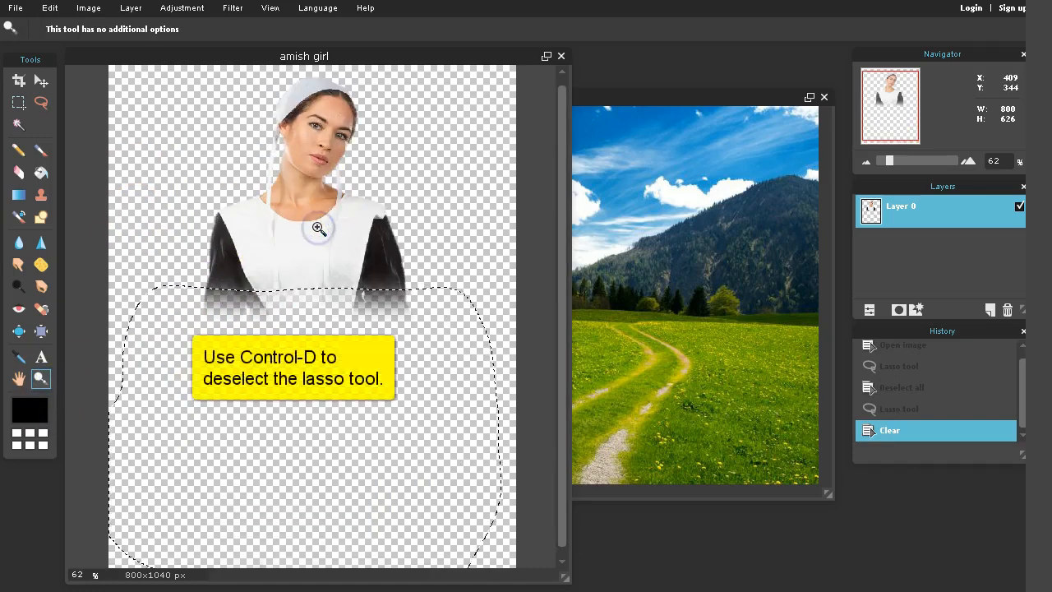
{"action": "key", "text": "ctrl+d"}
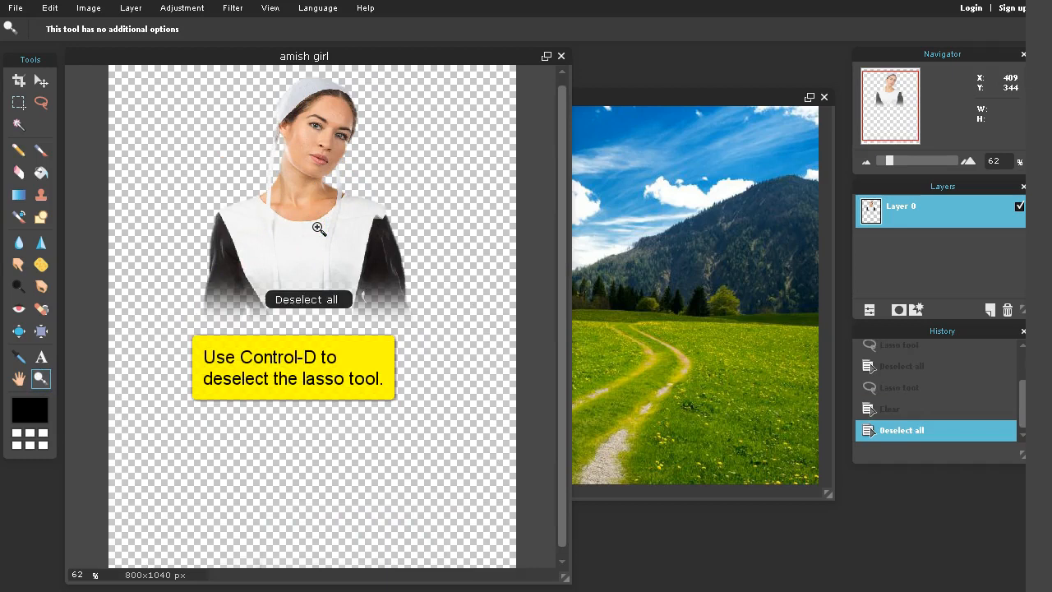
{"action": "left_click", "coordinate": [306, 208]}
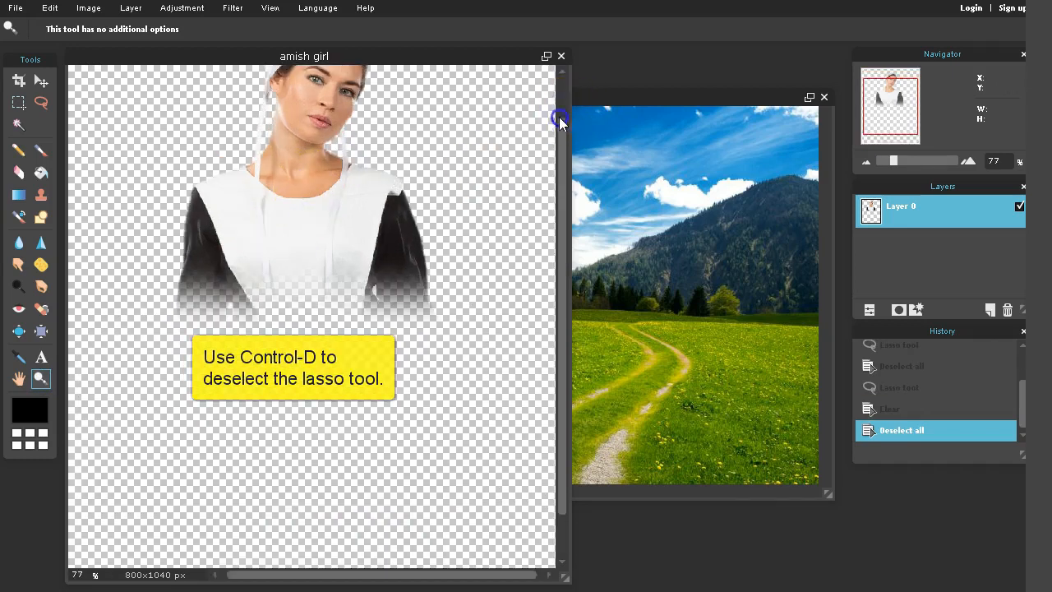
{"action": "left_click_drag", "start_coordinate": [561, 121], "coordinate": [560, 81]}
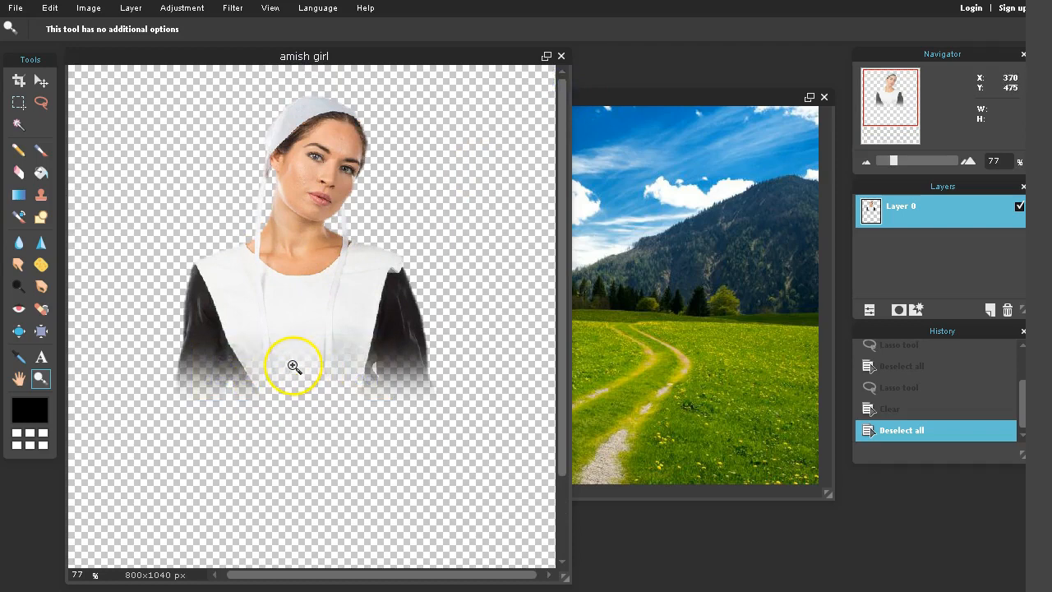
Paste the faded cutout of the woman into landscape-5 as a new layer and move it toward the image's left side
{"action": "left_click", "coordinate": [46, 79]}
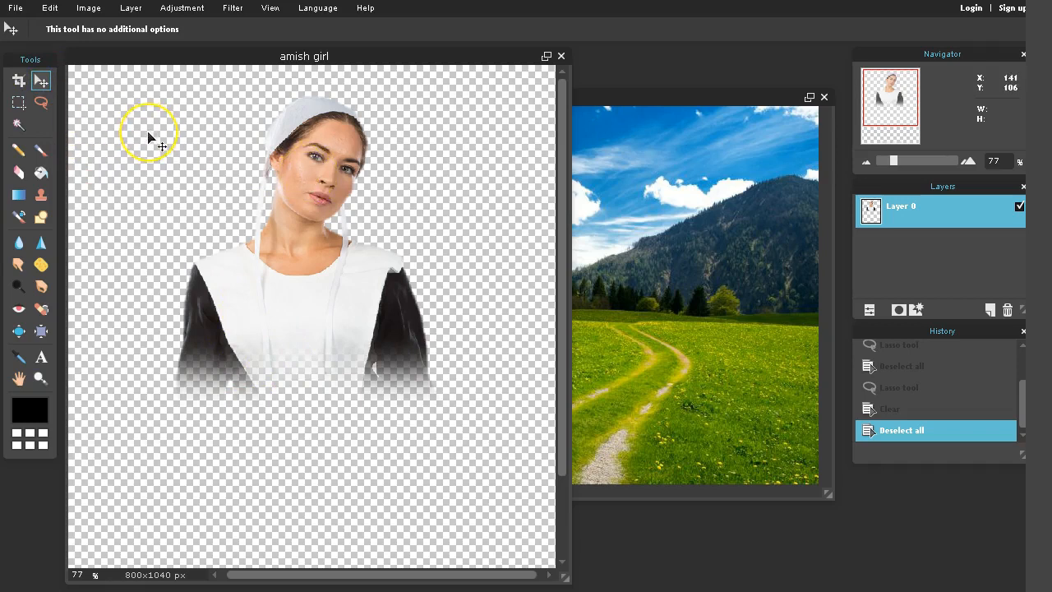
{"action": "left_click", "coordinate": [143, 145]}
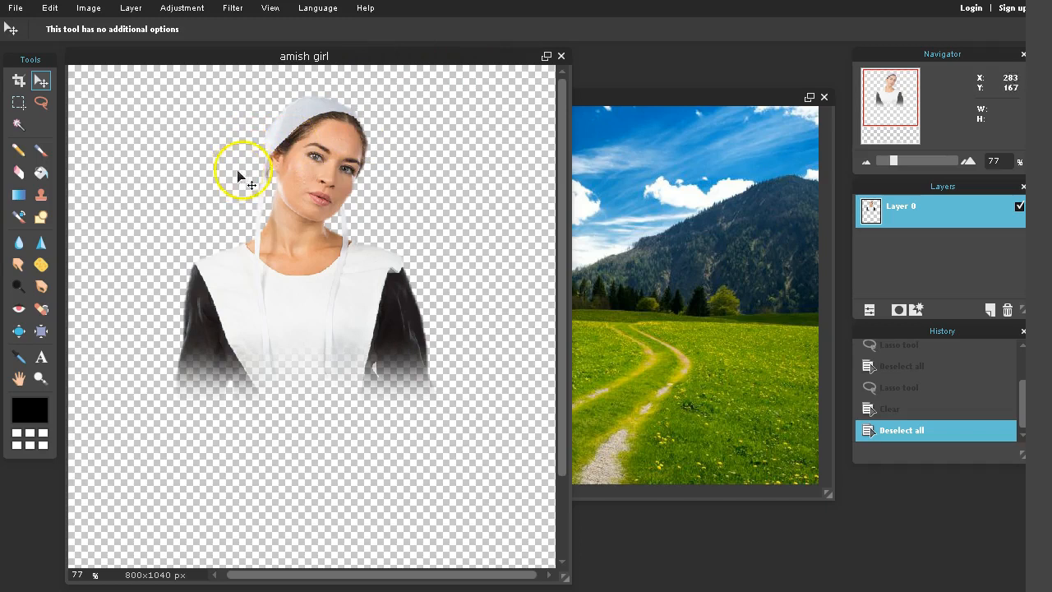
{"action": "left_click", "coordinate": [579, 96]}
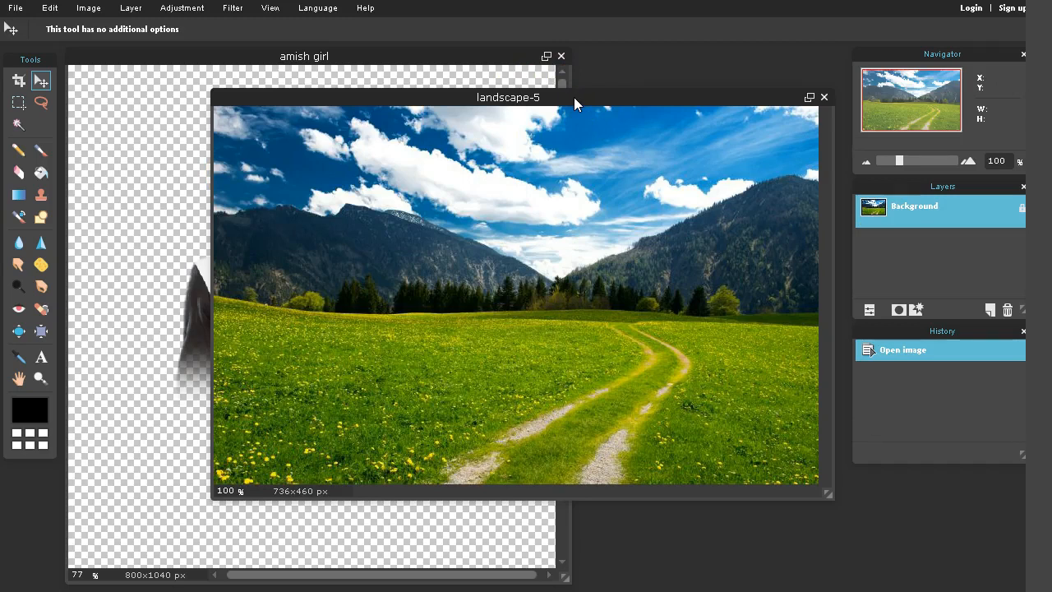
{"action": "key", "text": "ctrl+v"}
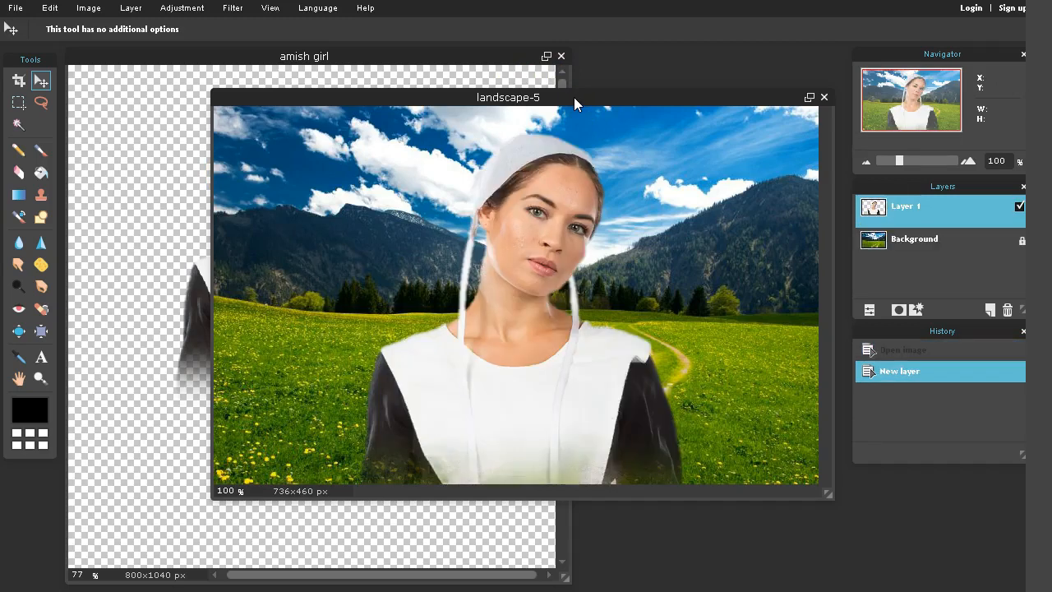
{"action": "left_click_drag", "start_coordinate": [537, 195], "coordinate": [441, 164]}
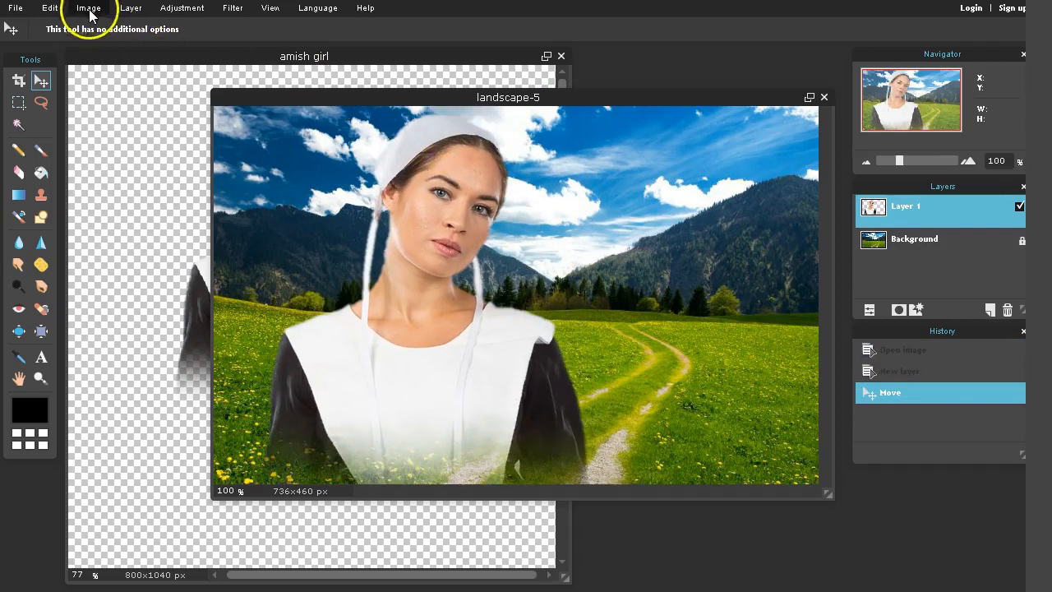
Scale the woman's layer down proportionally with Free Transform, apply the change, and reposition her toward the landscape's left side
{"action": "left_click", "coordinate": [51, 8]}
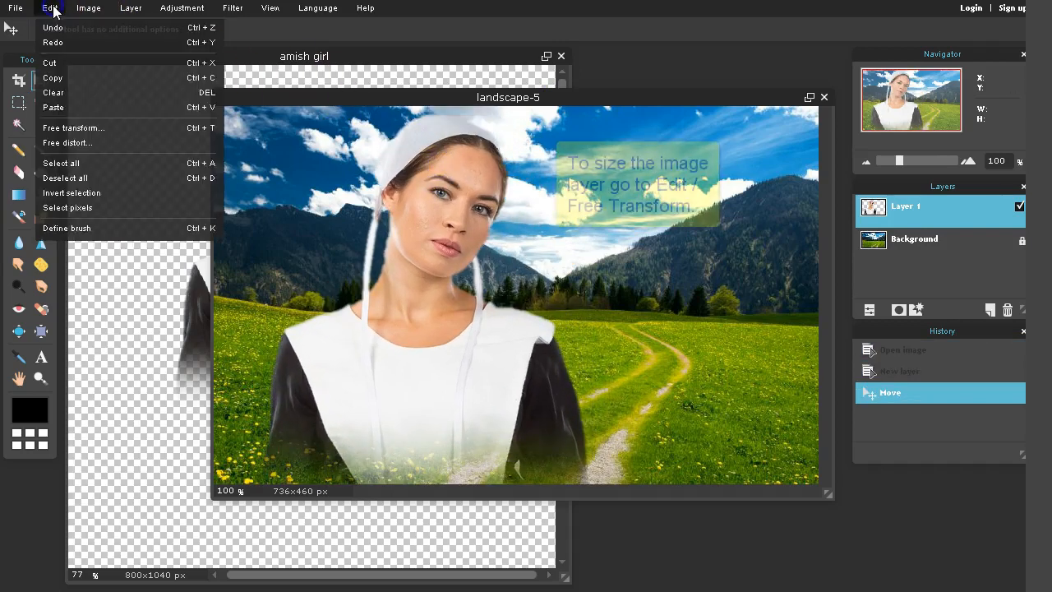
{"action": "left_click", "coordinate": [72, 129]}
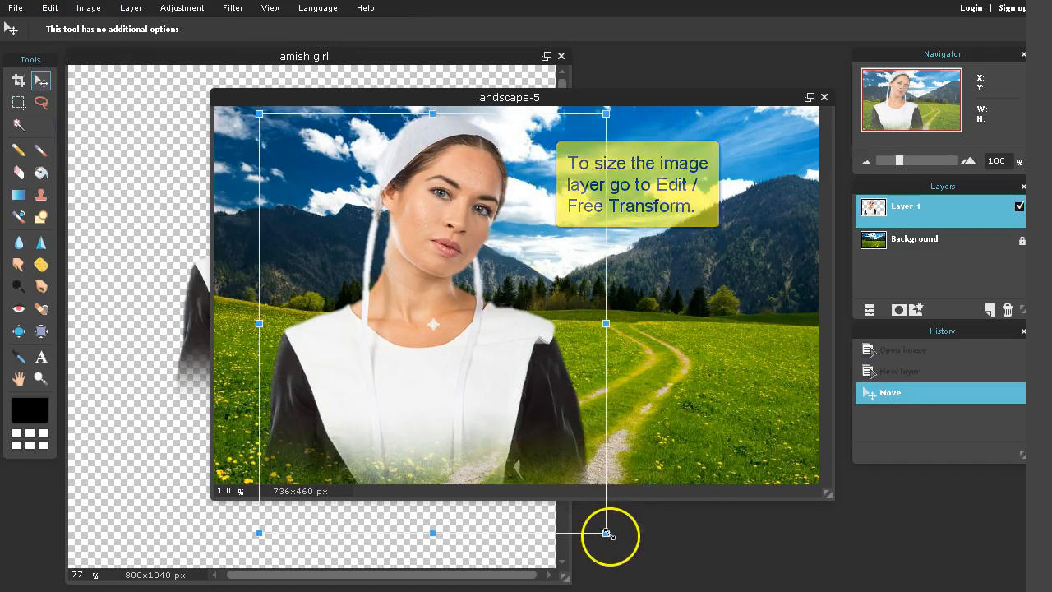
{"action": "left_click_drag", "start_coordinate": [606, 535], "coordinate": [568, 487]}
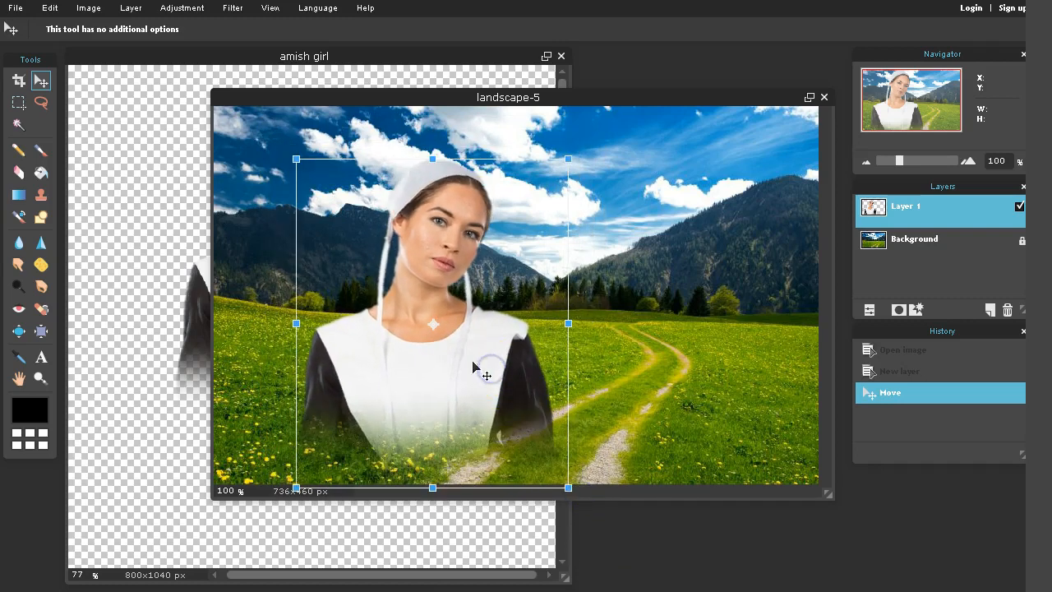
{"action": "left_click_drag", "start_coordinate": [465, 357], "coordinate": [433, 323]}
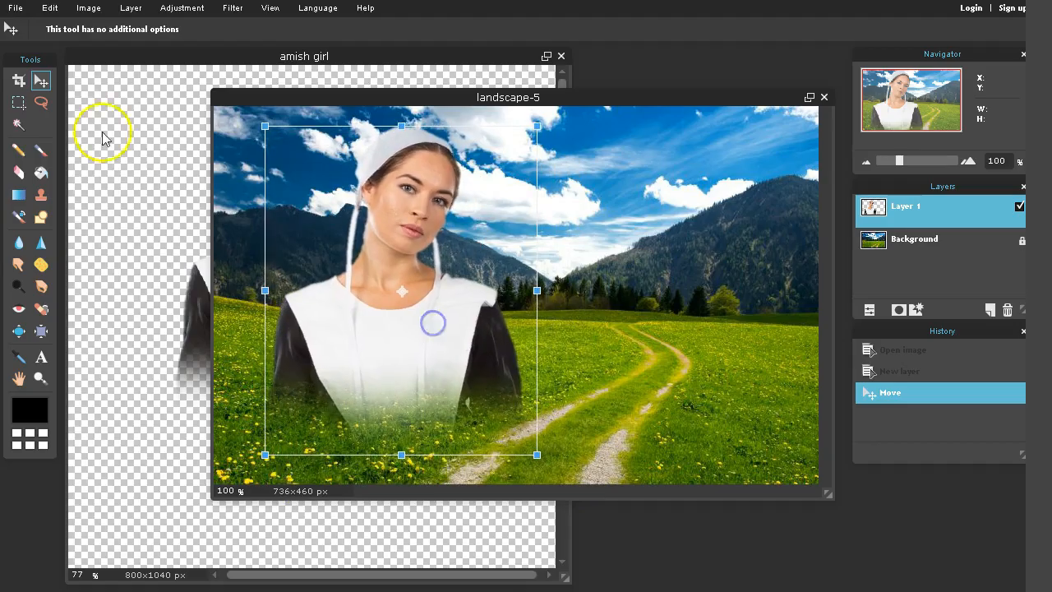
{"action": "left_click", "coordinate": [40, 80]}
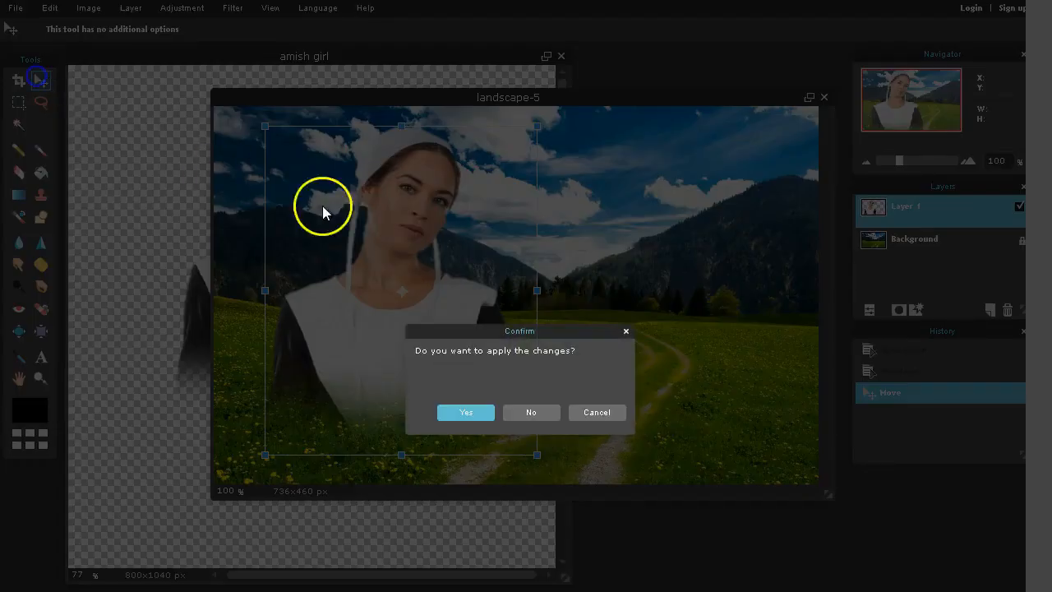
{"action": "left_click", "coordinate": [470, 411]}
{"action": "mouse_move", "coordinate": [422, 337]}
{"action": "left_mouse_down"}
{"action": "mouse_move", "coordinate": [441, 336]}
{"action": "mouse_move", "coordinate": [434, 330]}
{"action": "left_mouse_up"}
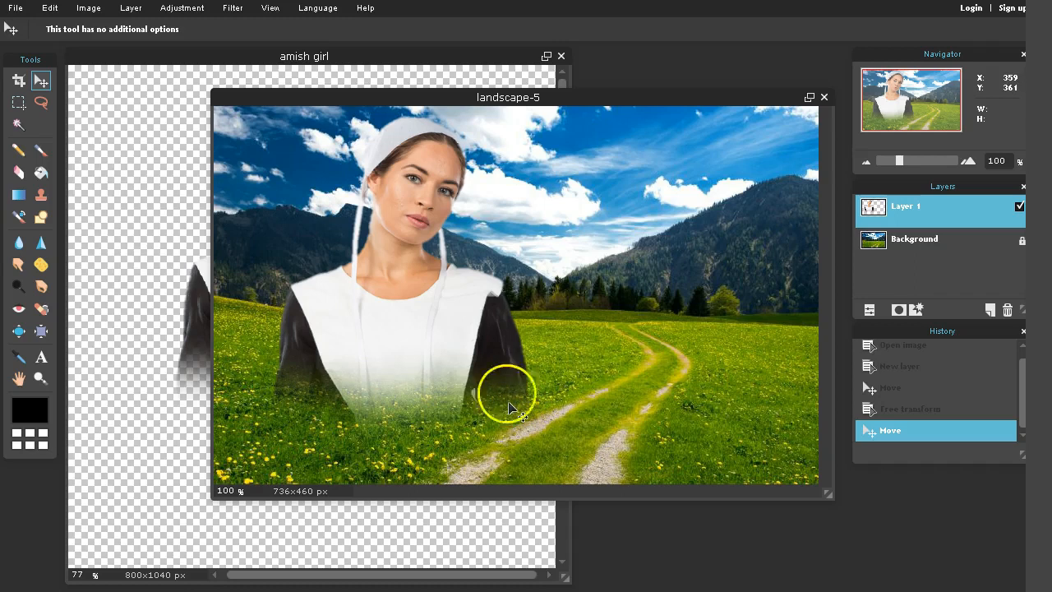
Return to the amish girl image, undo the clearing of the woman's lower body, and deselect everything
{"action": "left_click", "coordinate": [319, 57]}
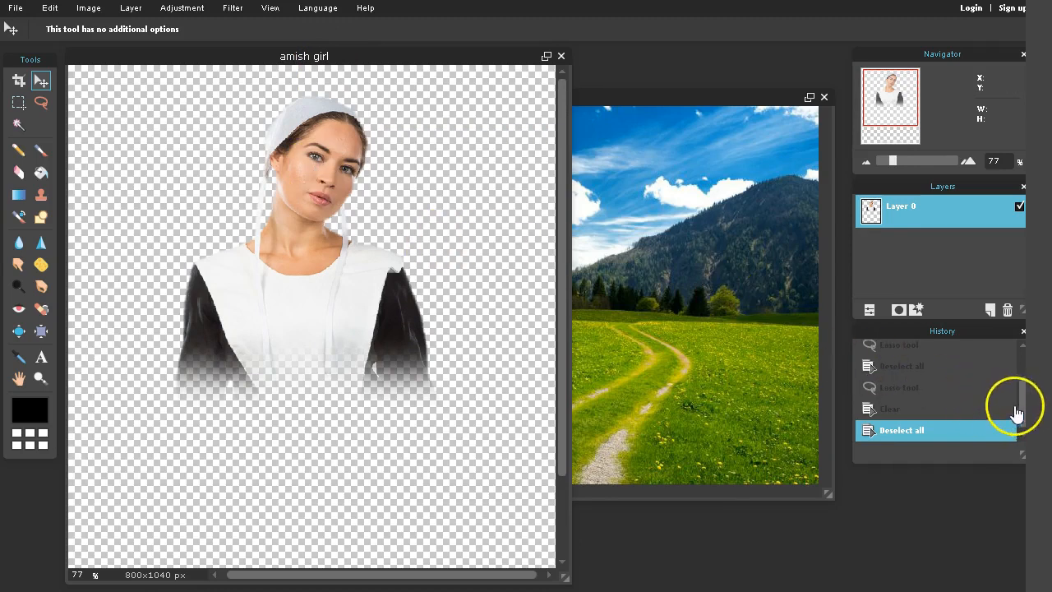
{"action": "key", "text": "ctrl+z"}
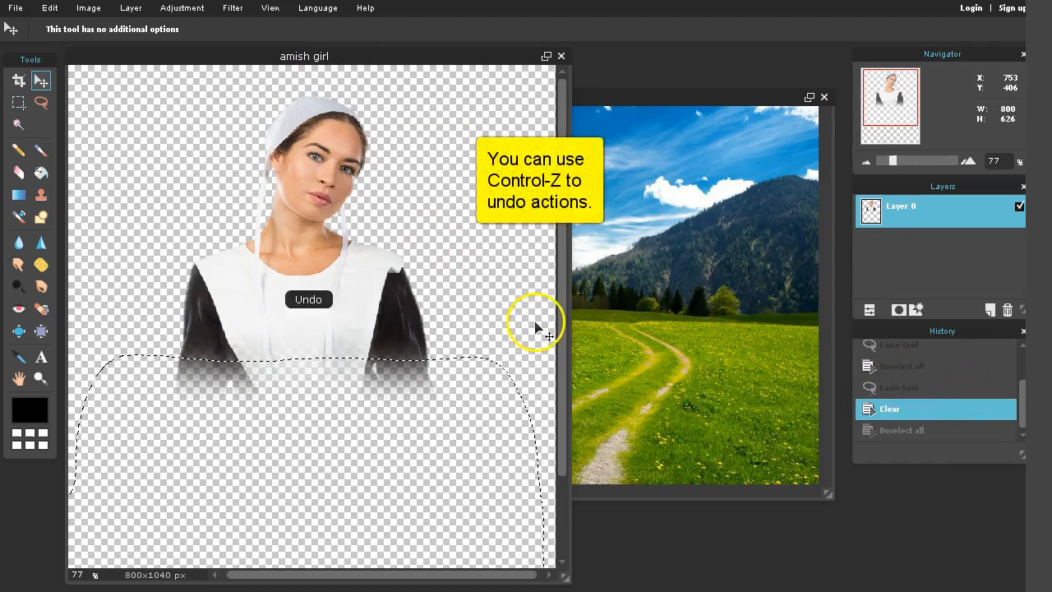
{"action": "key", "text": "ctrl+z"}
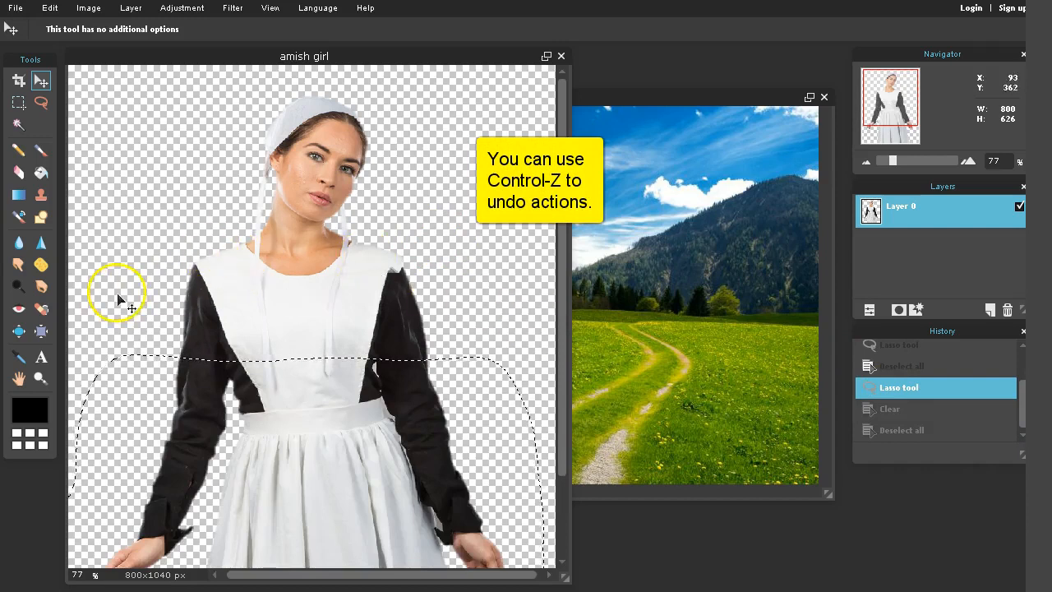
{"action": "left_click", "coordinate": [40, 378]}
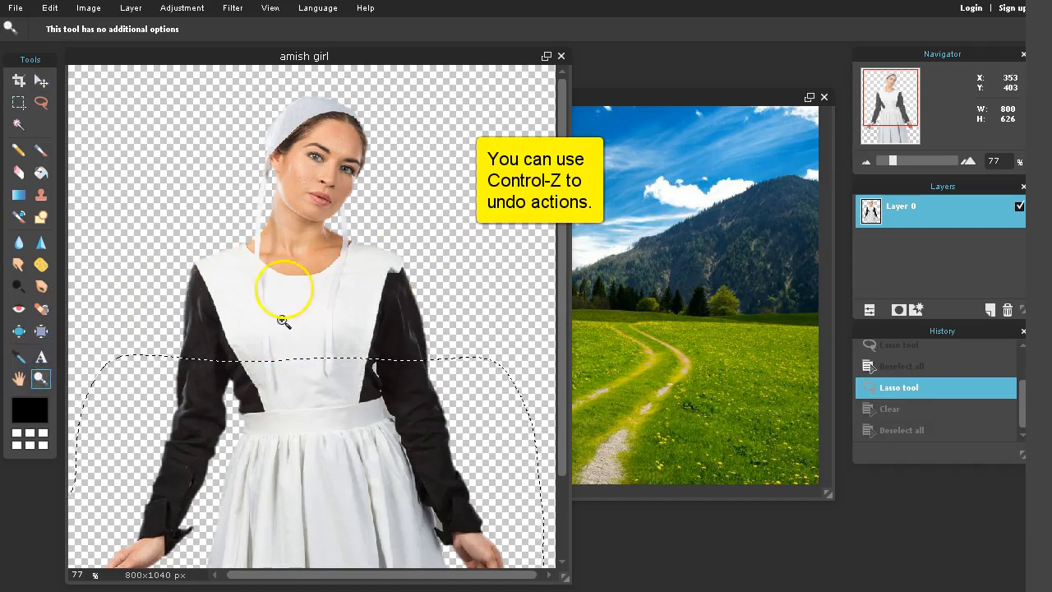
{"action": "left_click", "coordinate": [296, 287], "text": "shift"}
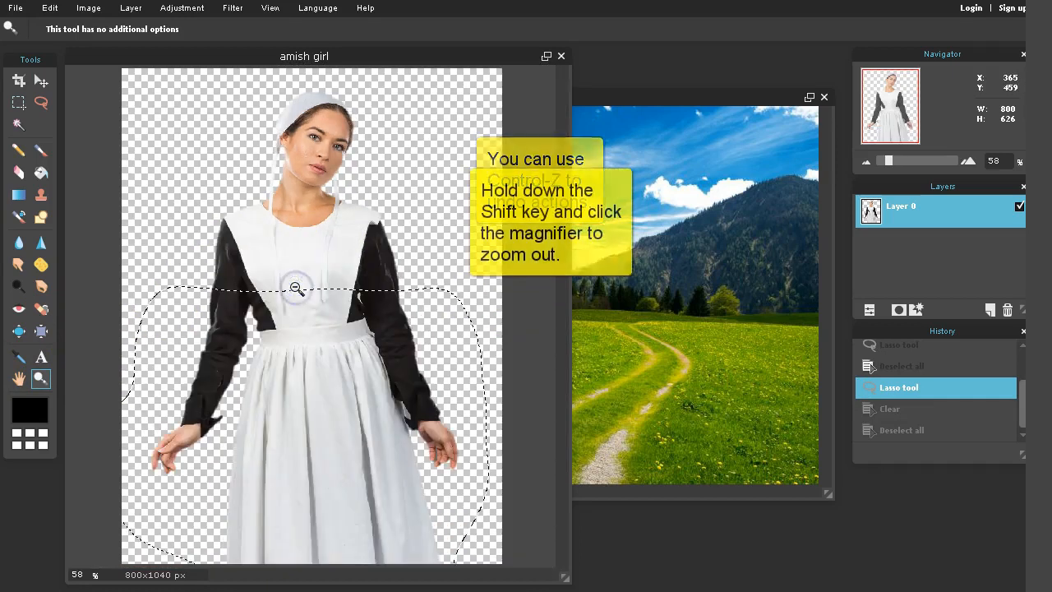
{"action": "left_click", "coordinate": [41, 80]}
{"action": "left_click", "coordinate": [88, 119]}
{"action": "key", "text": "ctrl+d"}
{"action": "left_click", "coordinate": [98, 144]}
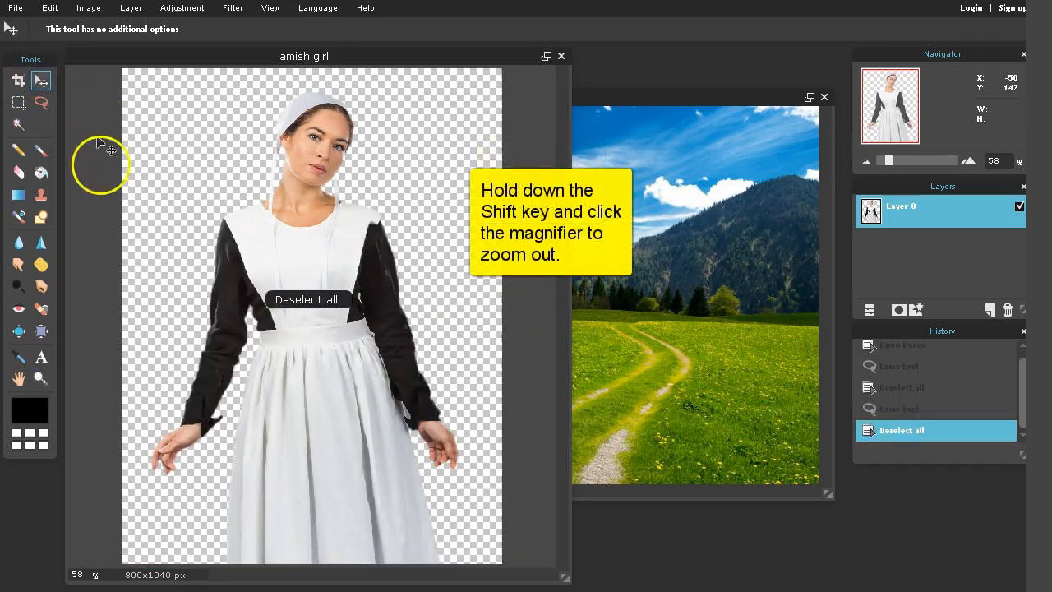
Lasso the woman's body from just below the waist down with feather 49, clear the selected area, and deselect
{"action": "left_click", "coordinate": [41, 102]}
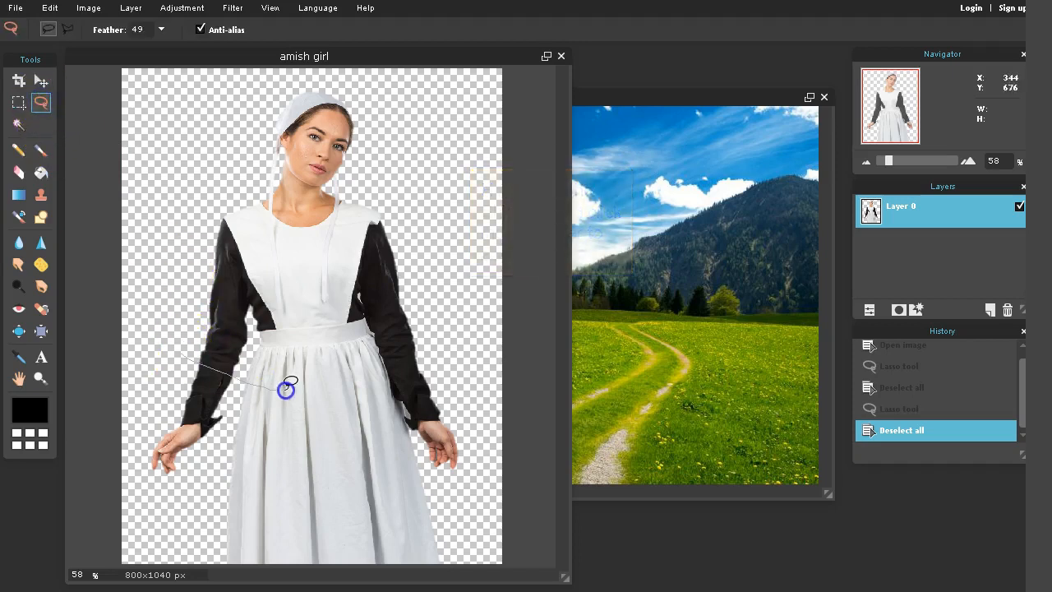
{"action": "left_click_drag", "start_coordinate": [473, 422], "coordinate": [481, 484]}
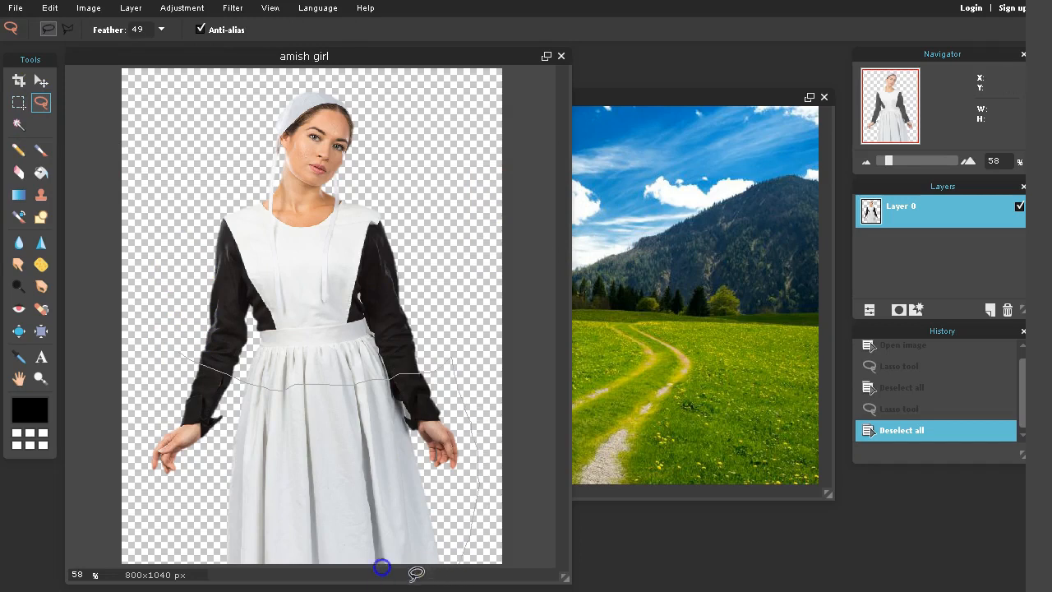
{"action": "left_click_drag", "start_coordinate": [148, 506], "coordinate": [128, 436]}
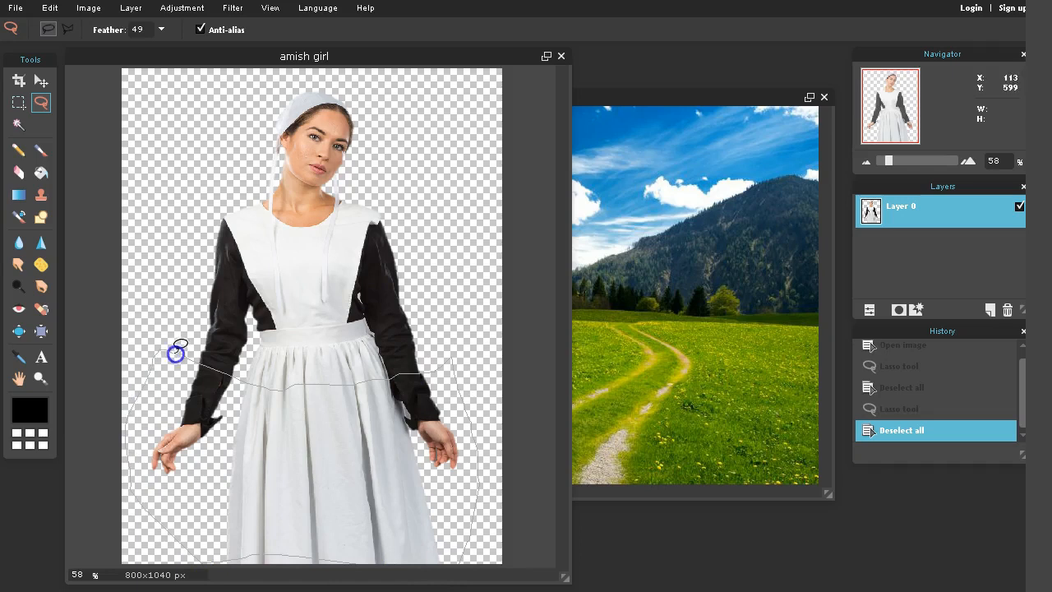
{"action": "left_click_drag", "start_coordinate": [175, 353], "coordinate": [179, 354]}
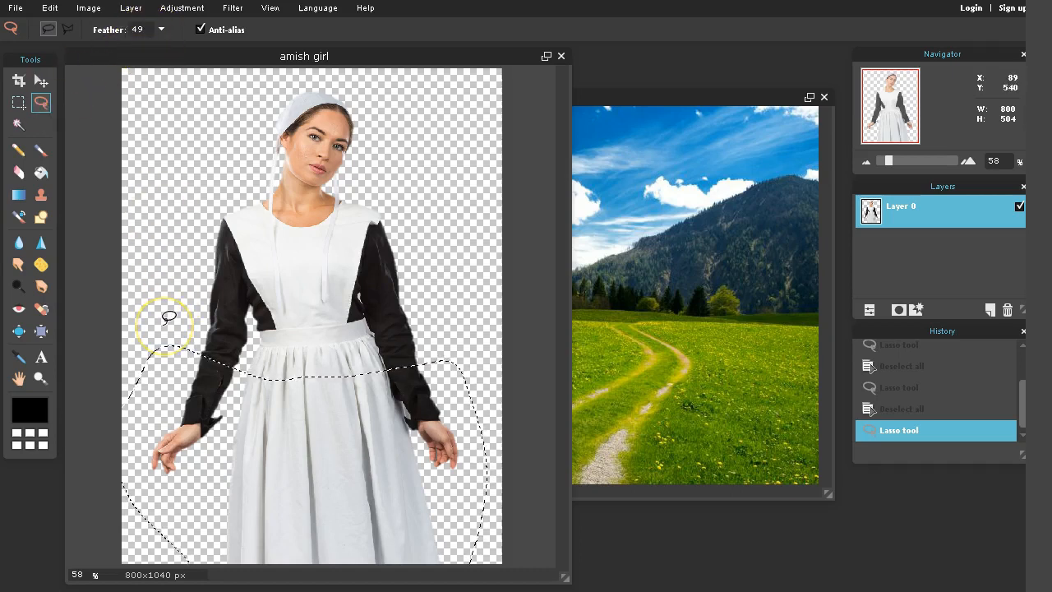
{"action": "key", "text": "Delete"}
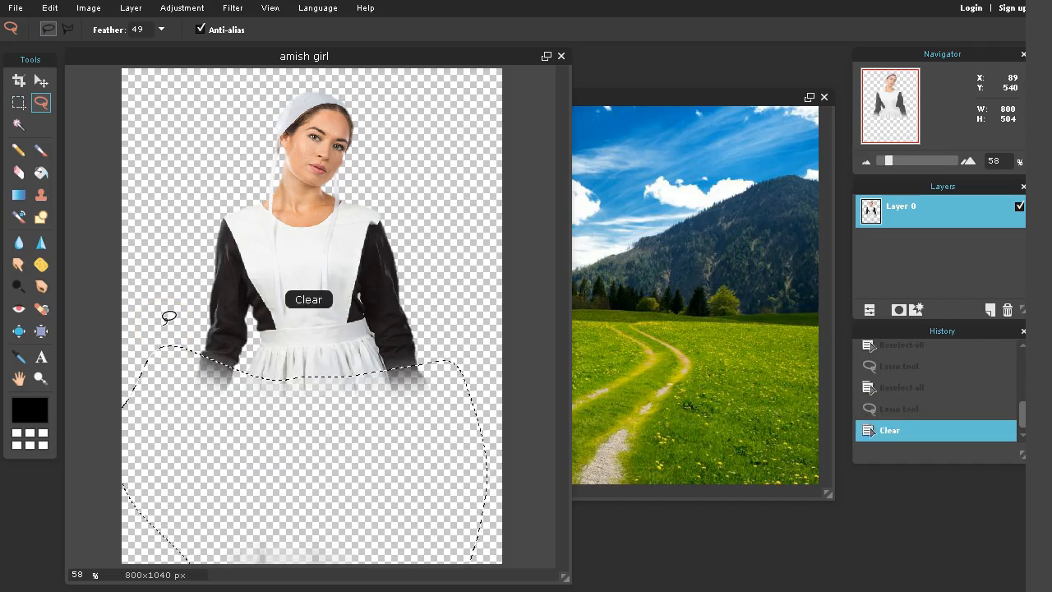
{"action": "left_click", "coordinate": [41, 81]}
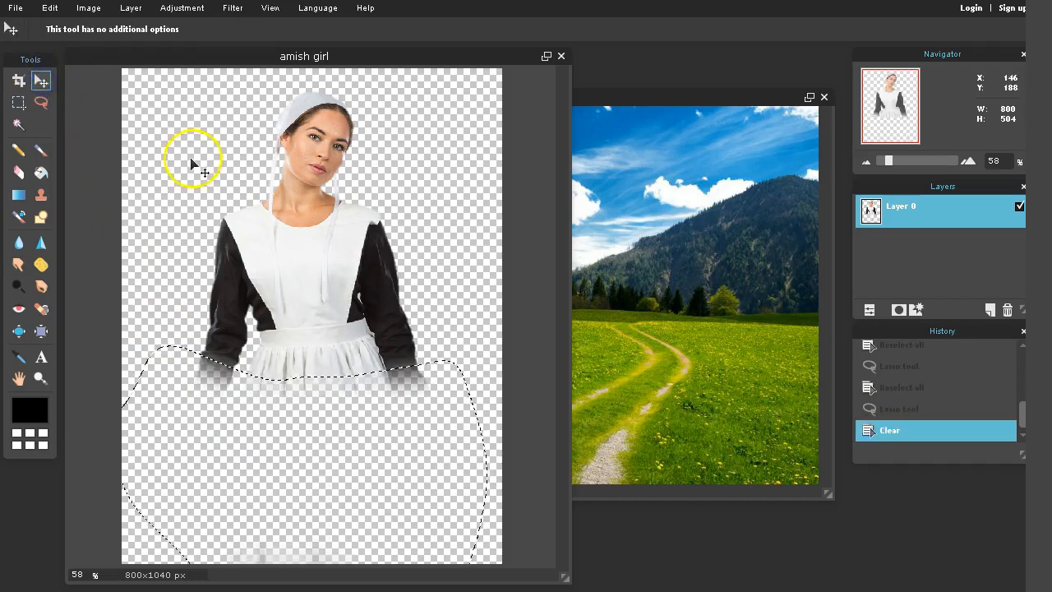
{"action": "key", "text": "ctrl+d"}
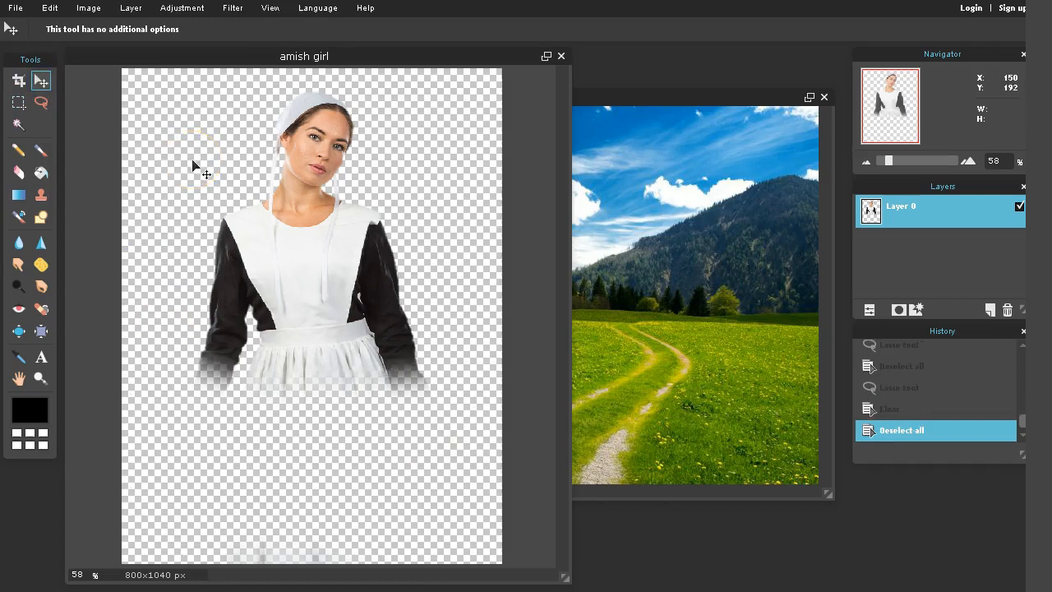
Copy the waist-length cutout and paste it into landscape-5 as a new layer
{"action": "key", "text": "ctrl+c"}
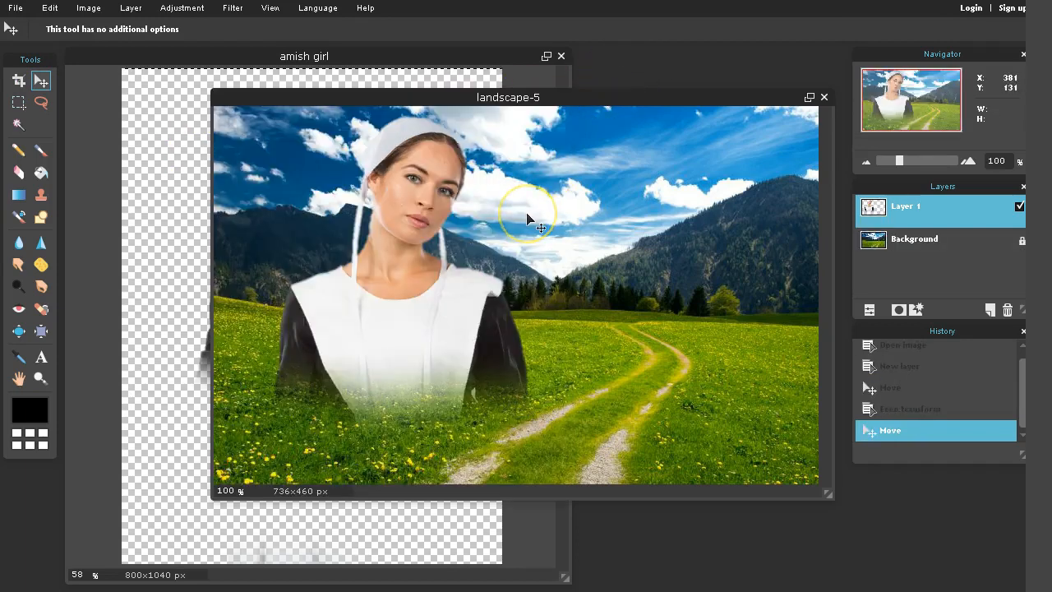
{"action": "key", "text": "ctrl+v"}
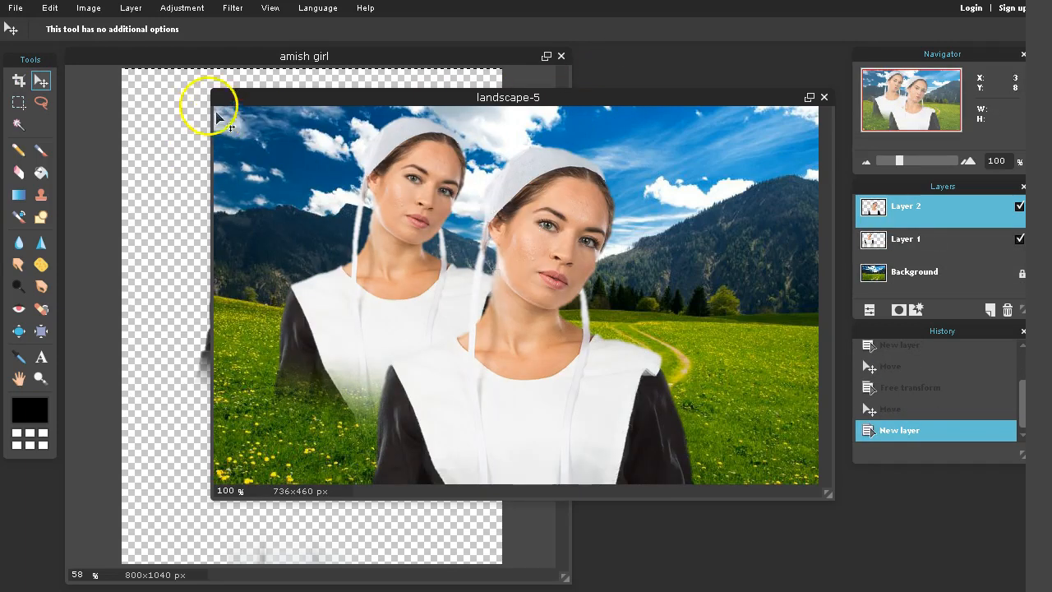
Scale the newly pasted woman smaller than the first figure with Free Transform, and move her to the landscape's right side
{"action": "left_click", "coordinate": [51, 8]}
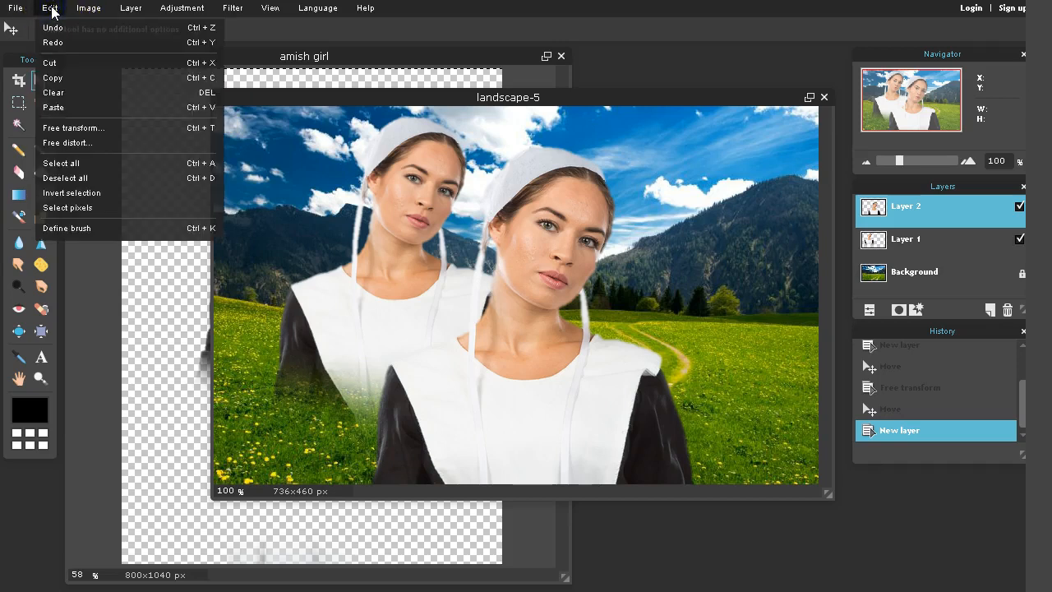
{"action": "left_click", "coordinate": [74, 129]}
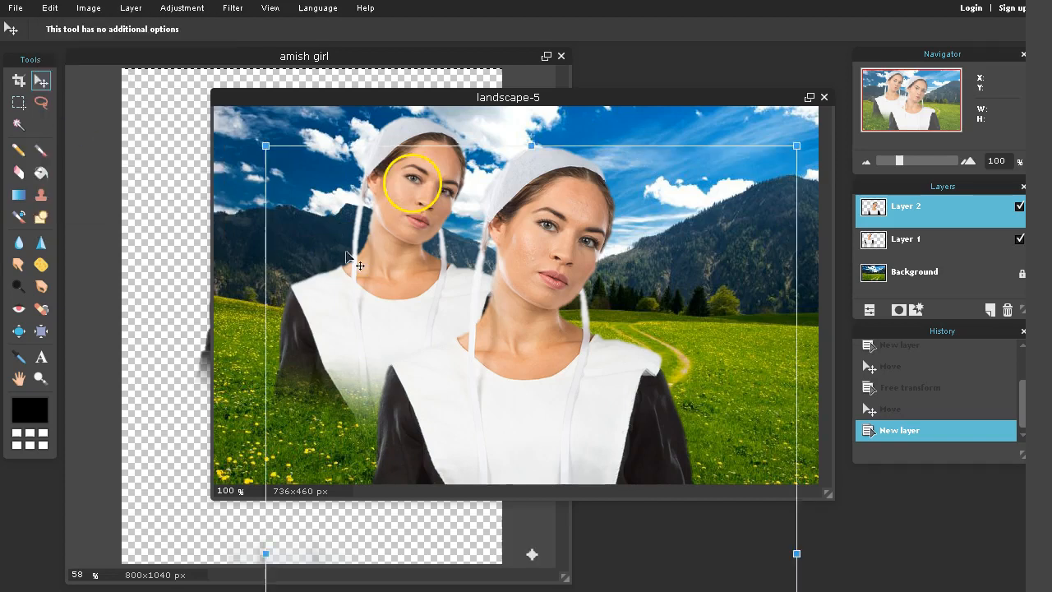
{"action": "left_click_drag", "start_coordinate": [265, 146], "coordinate": [376, 313]}
{"action": "left_click_drag", "start_coordinate": [534, 375], "coordinate": [539, 178]}
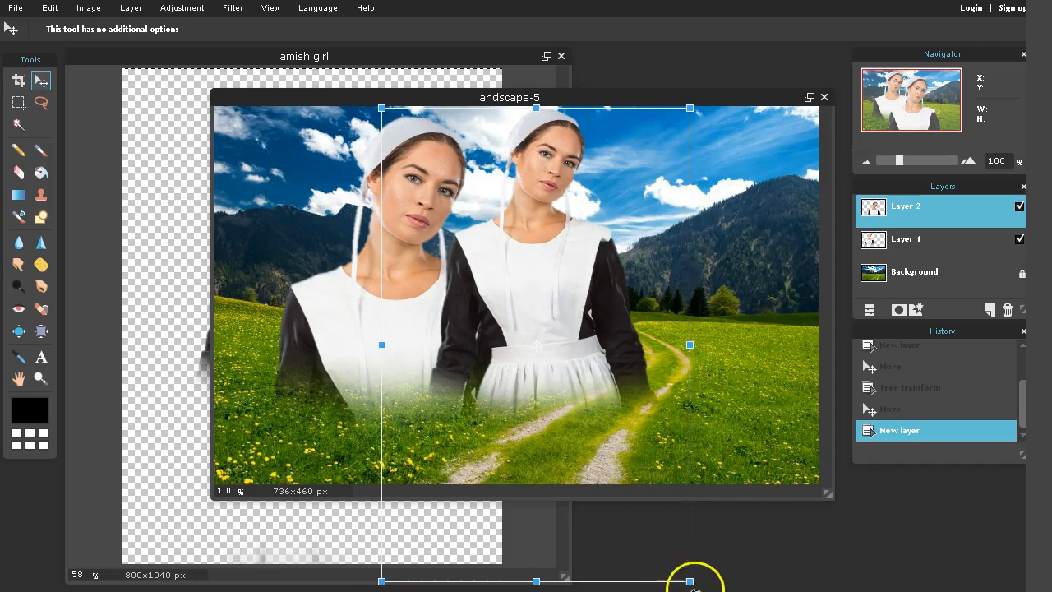
{"action": "mouse_move", "coordinate": [689, 581]}
{"action": "left_mouse_down"}
{"action": "mouse_move", "coordinate": [658, 536]}
{"action": "mouse_move", "coordinate": [680, 565]}
{"action": "left_mouse_up"}
{"action": "left_click", "coordinate": [592, 374]}
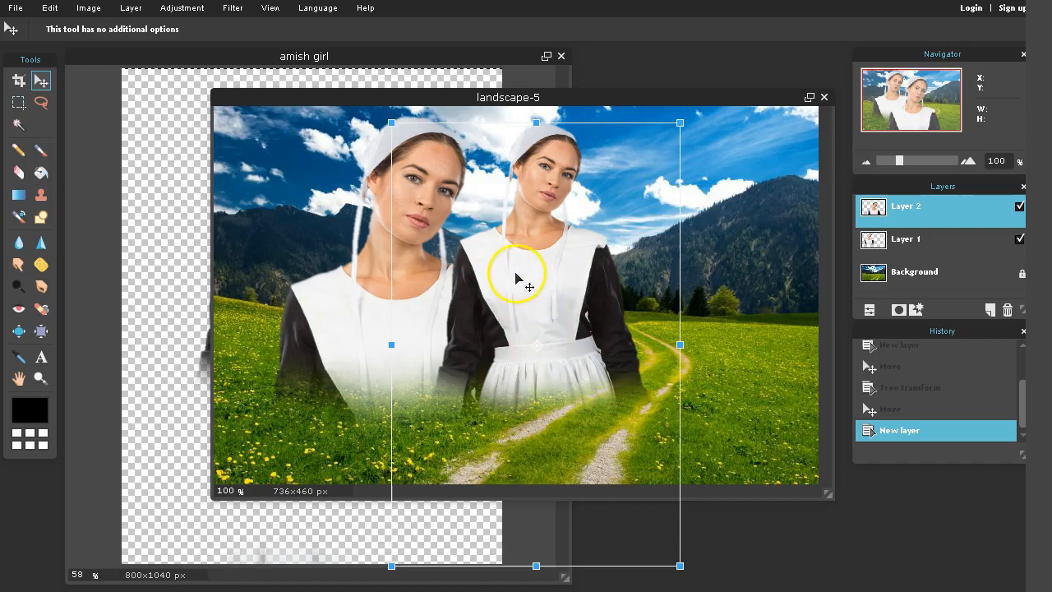
{"action": "left_click", "coordinate": [40, 80]}
{"action": "left_click", "coordinate": [465, 415]}
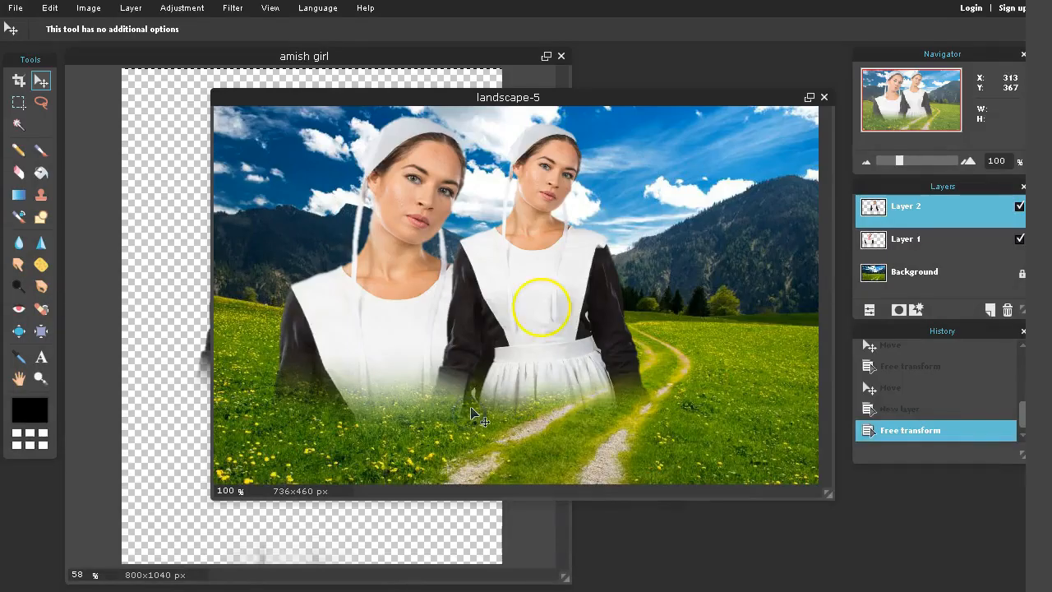
{"action": "left_click_drag", "start_coordinate": [535, 277], "coordinate": [660, 281]}
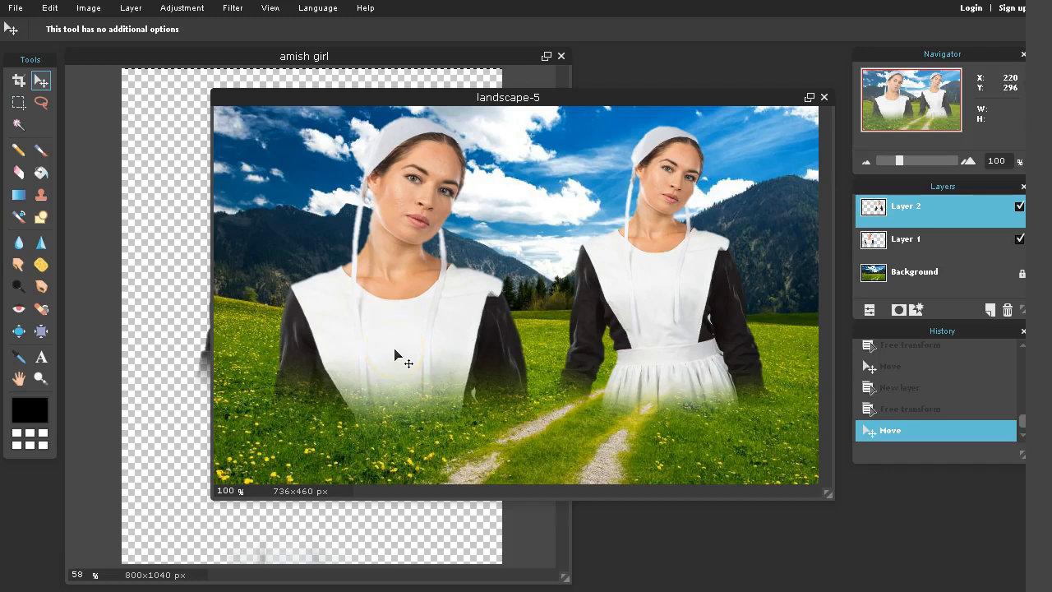
Return to the amish girl image, undo back to the full-length woman, and remove the remaining lasso selection
{"action": "left_click", "coordinate": [237, 58]}
{"action": "key", "text": "ctrl+z"}
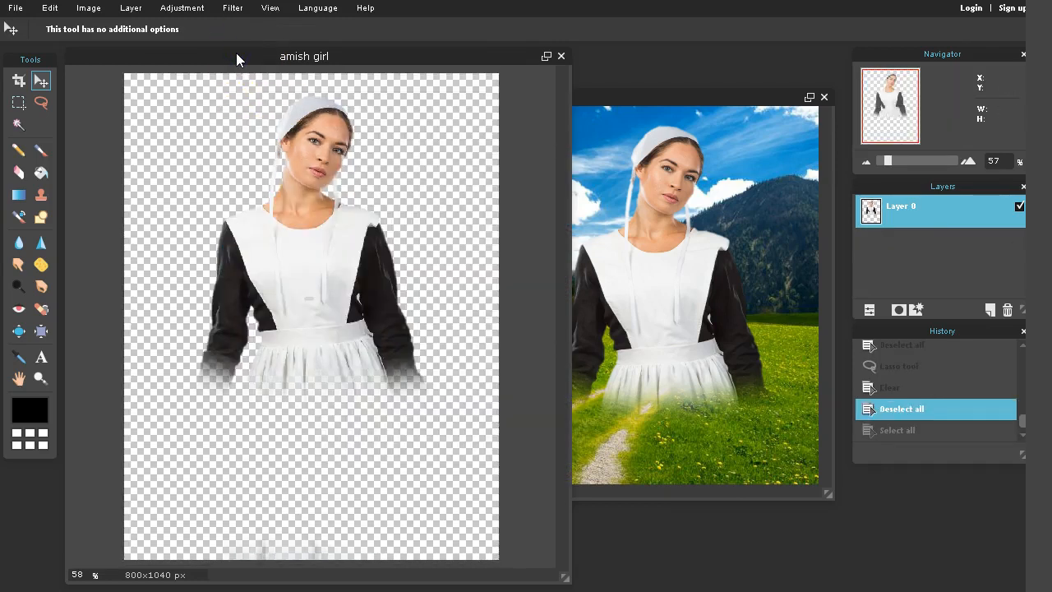
{"action": "key", "text": "ctrl+z"}
{"action": "key", "text": "ctrl+z"}
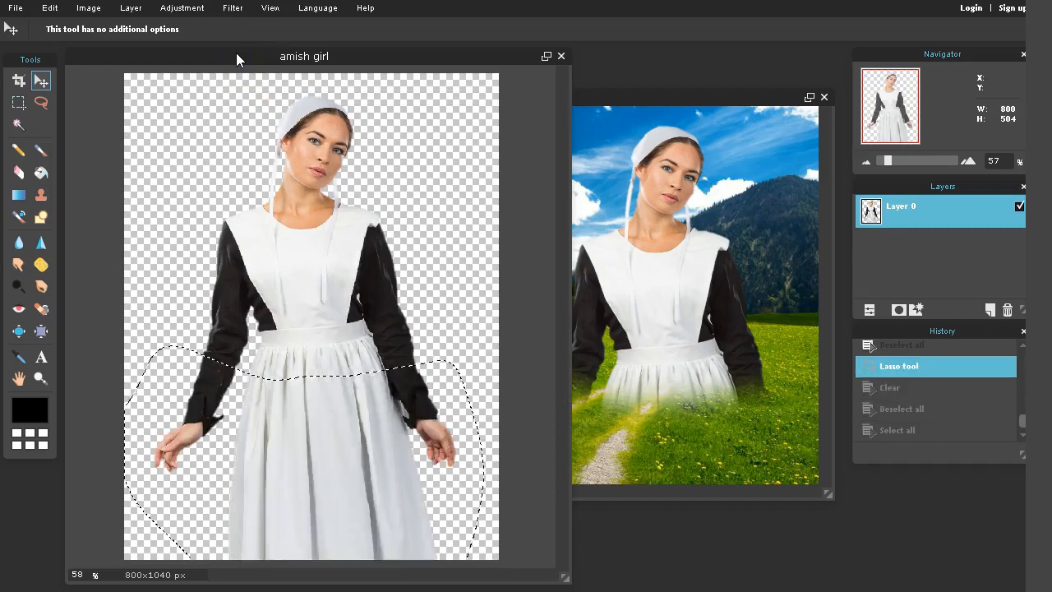
{"action": "left_click", "coordinate": [155, 33]}
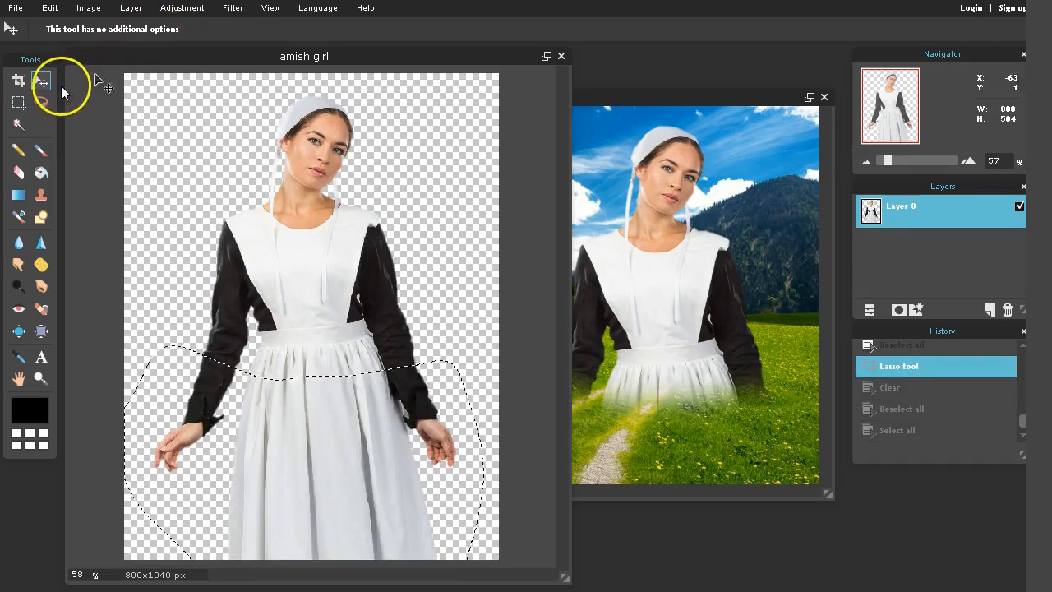
{"action": "left_click", "coordinate": [139, 156]}
Set the Lasso tool's feather to 100 and lasso the woman's body from just above the waist down
{"action": "left_click", "coordinate": [45, 104]}
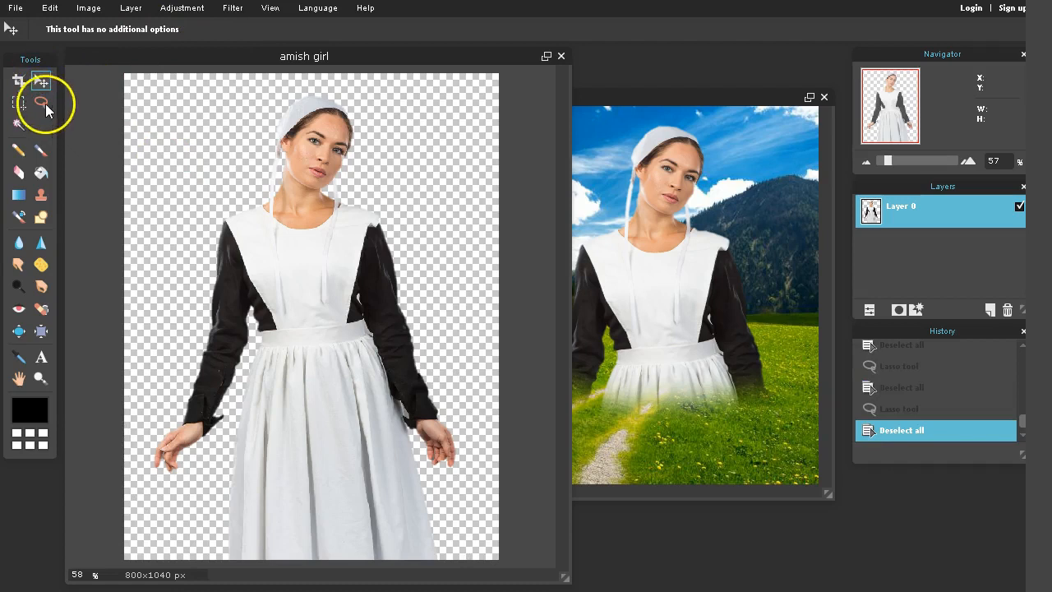
{"action": "left_click", "coordinate": [161, 31]}
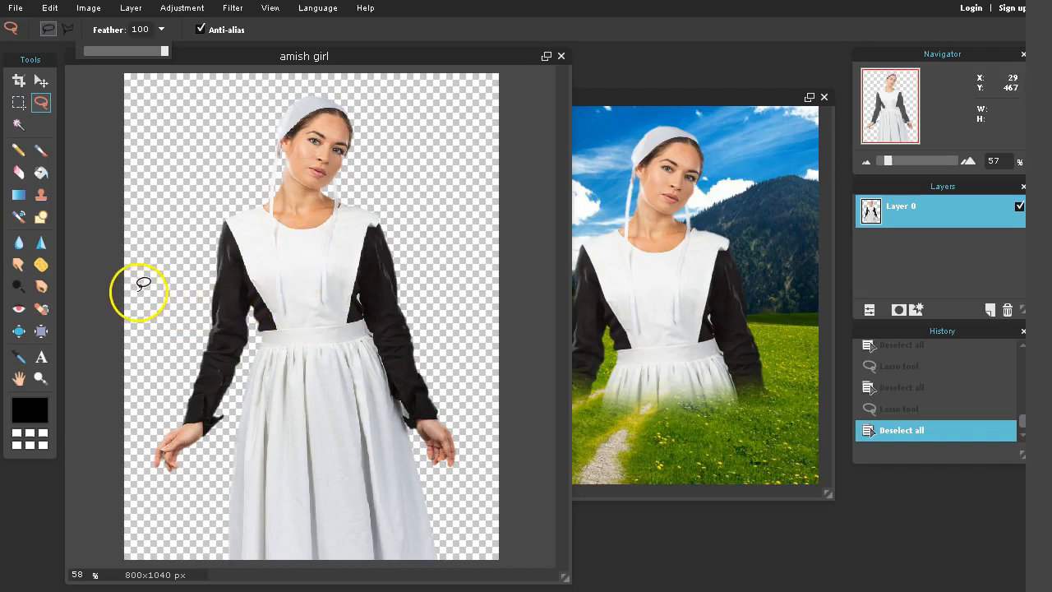
{"action": "left_click_drag", "start_coordinate": [136, 294], "coordinate": [215, 312]}
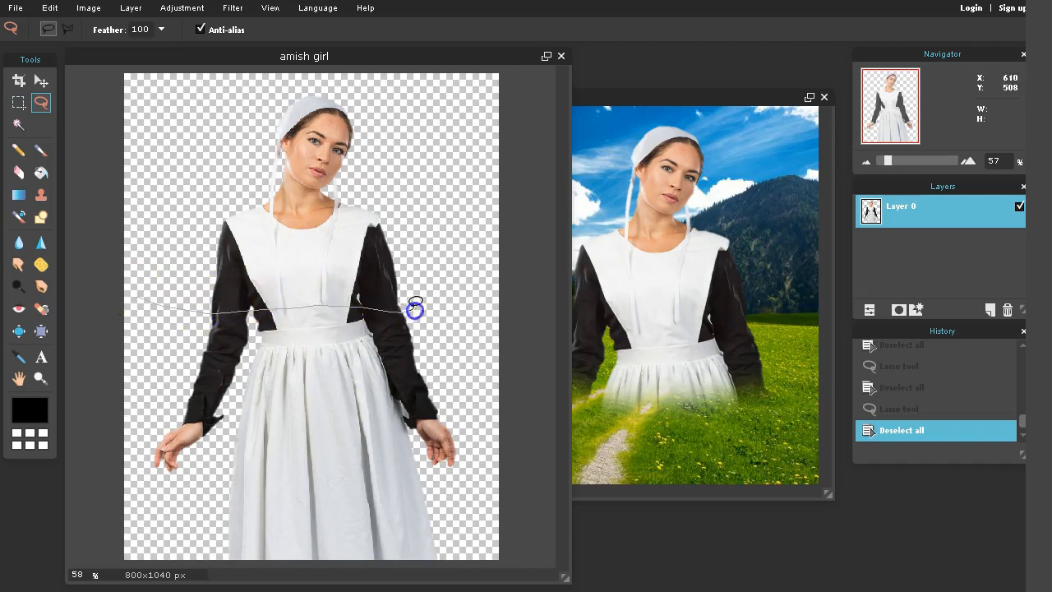
{"action": "left_click_drag", "start_coordinate": [475, 306], "coordinate": [496, 448]}
{"action": "mouse_move", "coordinate": [404, 547]}
{"action": "left_mouse_down"}
{"action": "mouse_move", "coordinate": [203, 533]}
{"action": "mouse_move", "coordinate": [127, 493]}
{"action": "left_mouse_up"}
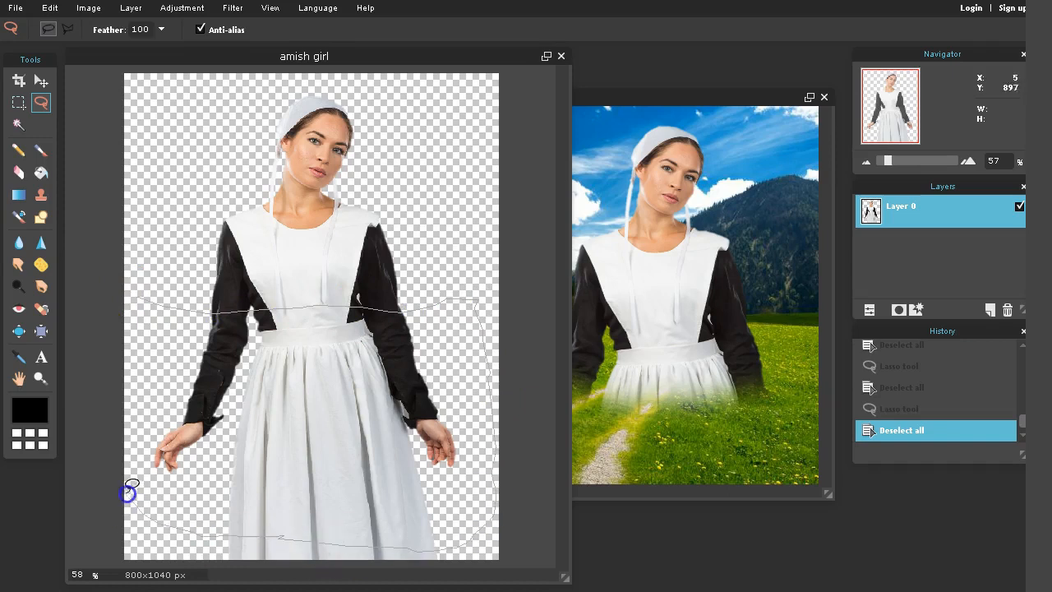
{"action": "left_click_drag", "start_coordinate": [141, 299], "coordinate": [140, 301]}
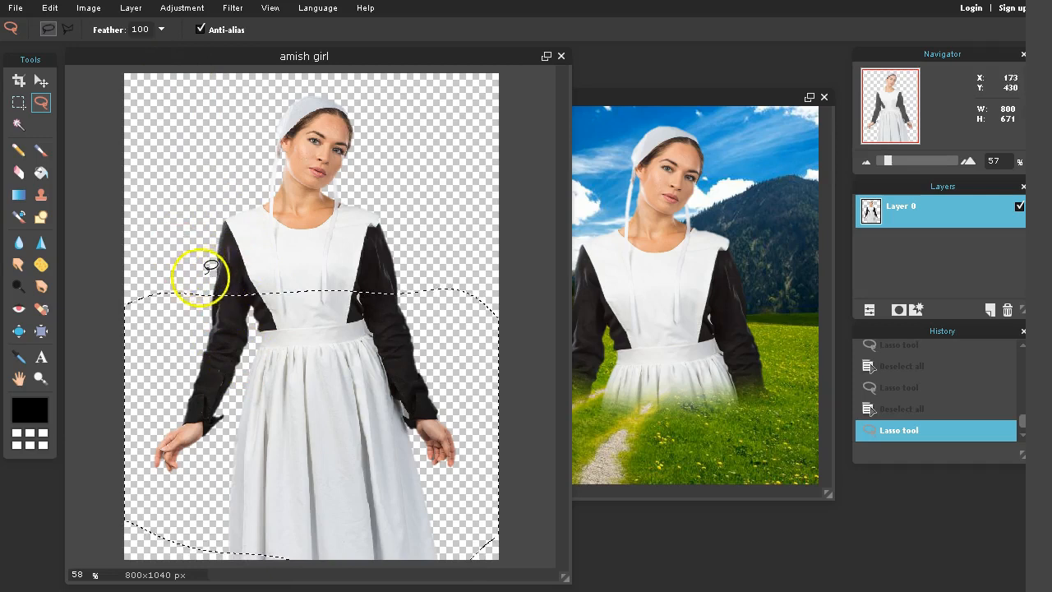
Clear the lassoed lower body from the amish girl image and remove the selection
{"action": "key", "text": "Delete"}
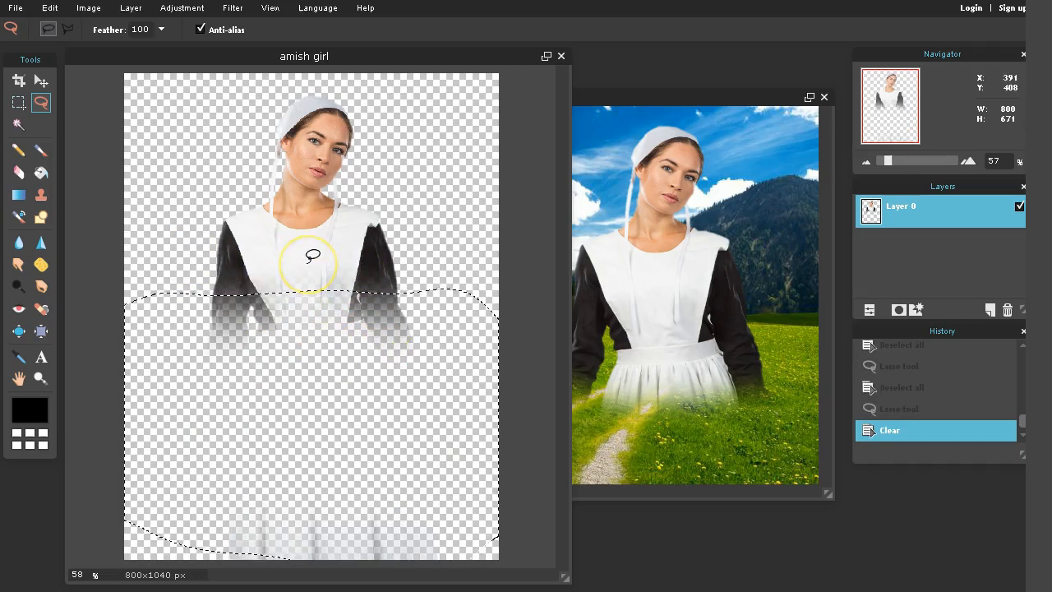
{"action": "key", "text": "ctrl+d"}
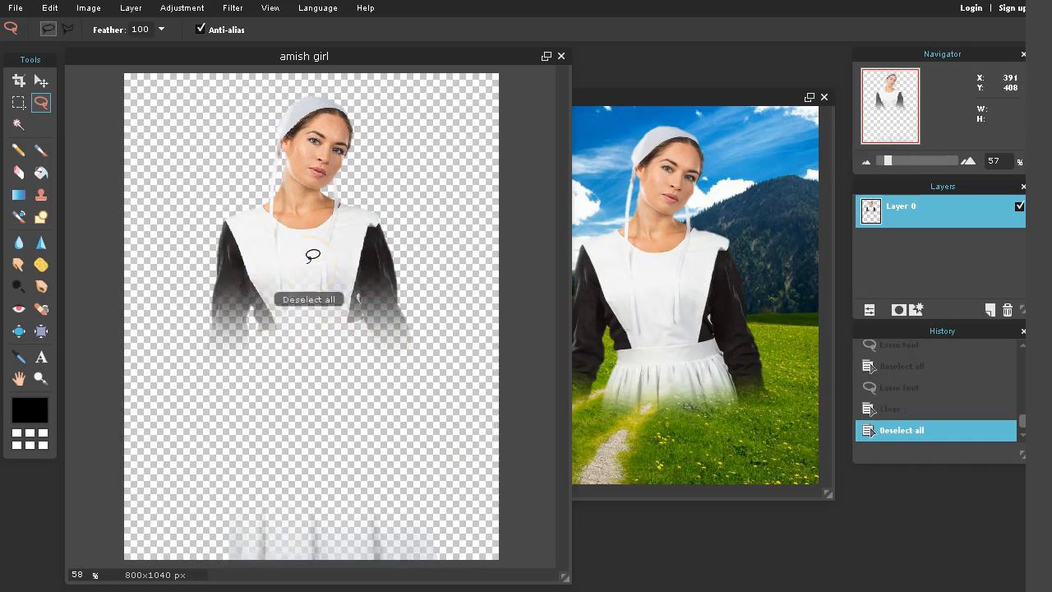
Copy the faded upper body with a rectangular selection and paste it into landscape-5 as a new layer
{"action": "left_click", "coordinate": [18, 102]}
{"action": "left_click_drag", "start_coordinate": [161, 88], "coordinate": [429, 360]}
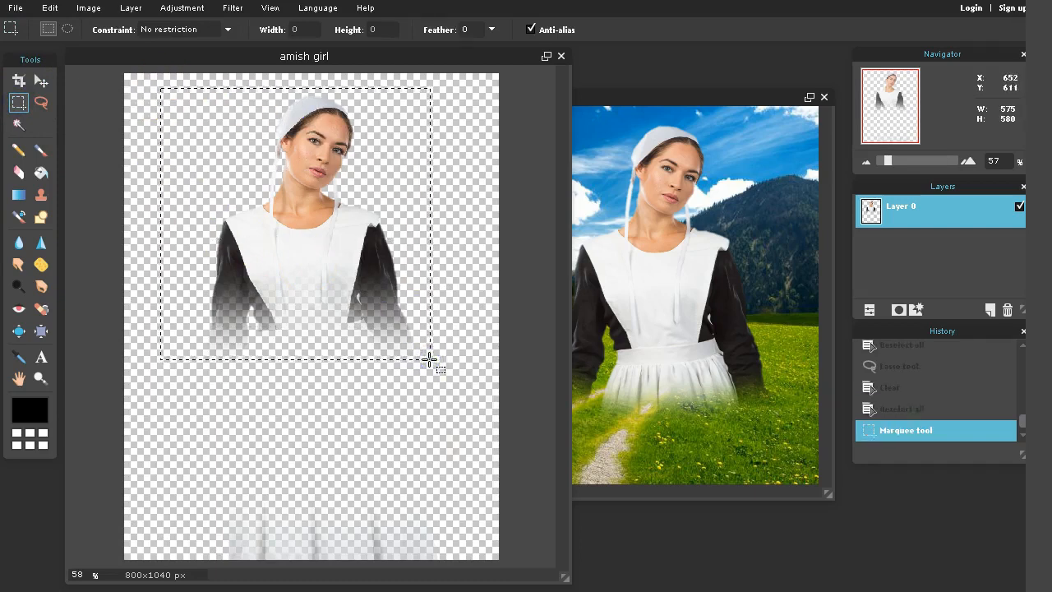
{"action": "key", "text": "ctrl+c"}
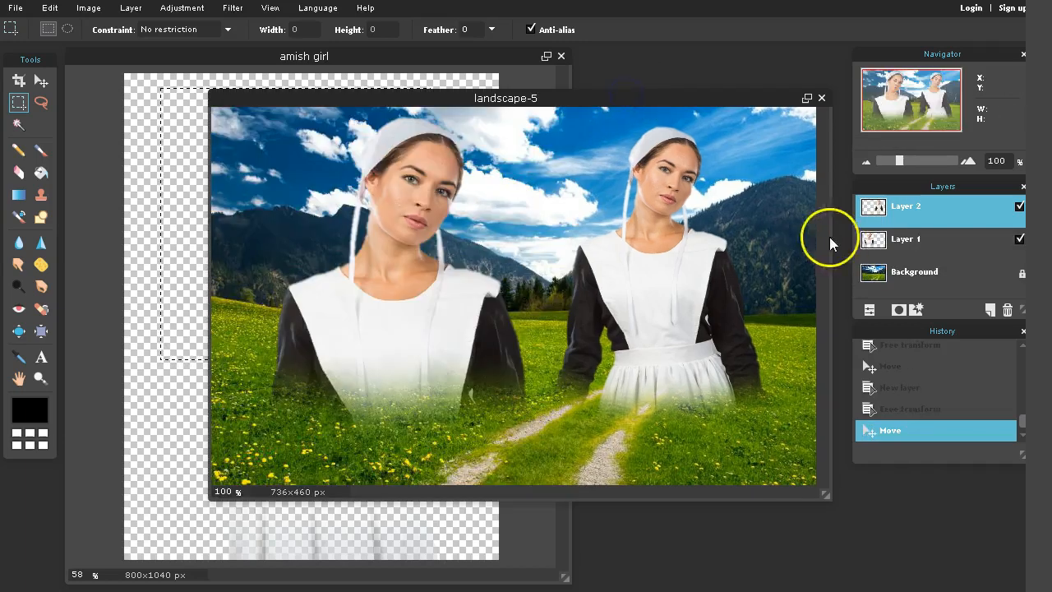
{"action": "key", "text": "ctrl+v"}
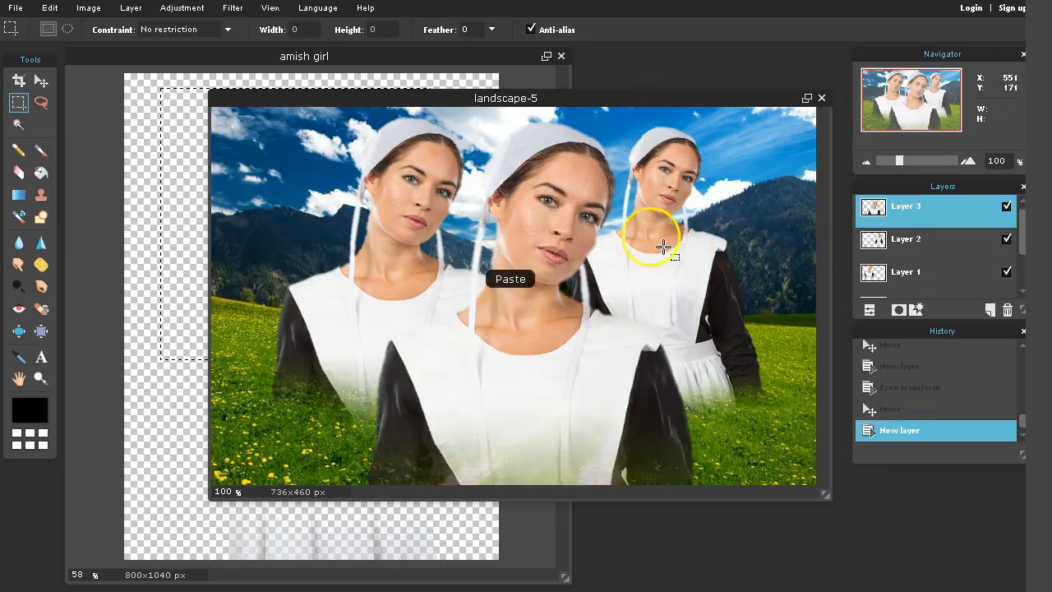
Scale the newly pasted woman down with Free Transform and place her between the other two figures
{"action": "left_click", "coordinate": [48, 9]}
{"action": "left_click", "coordinate": [80, 127]}
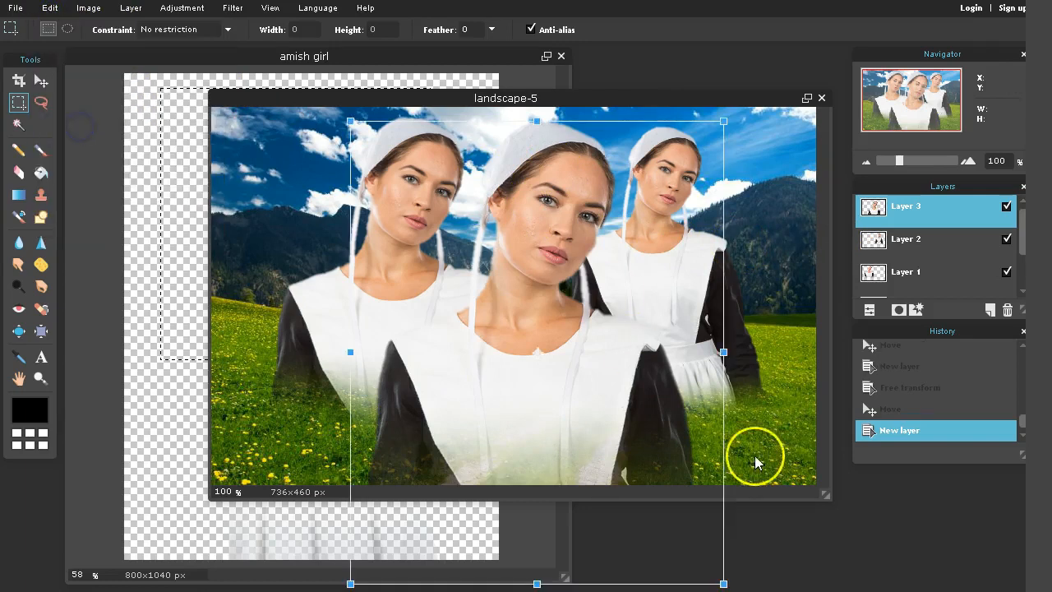
{"action": "left_click_drag", "start_coordinate": [723, 583], "coordinate": [655, 499]}
{"action": "left_click_drag", "start_coordinate": [549, 356], "coordinate": [575, 279]}
{"action": "left_click", "coordinate": [530, 367]}
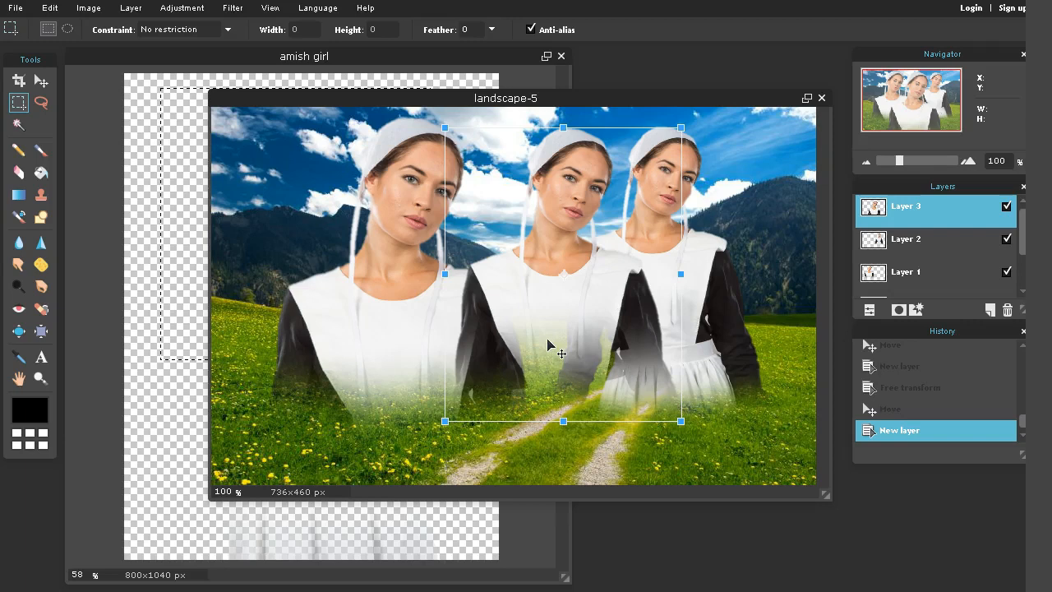
{"action": "key", "text": "Return"}
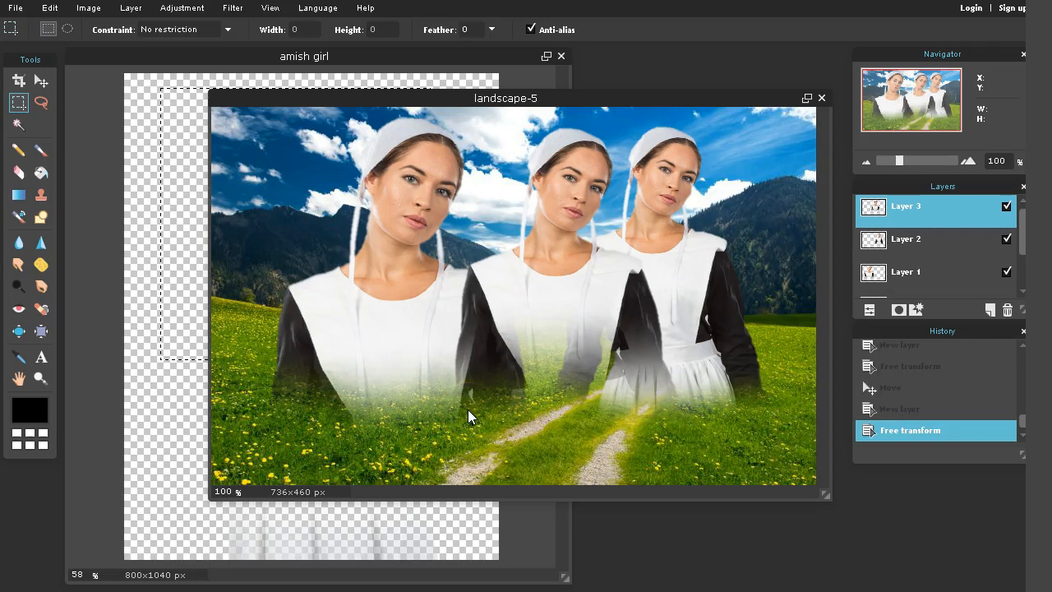
Return to the amish girl image, undo back to the full-length woman, and remove the lasso selection
{"action": "left_click", "coordinate": [340, 54]}
{"action": "left_click", "coordinate": [321, 148]}
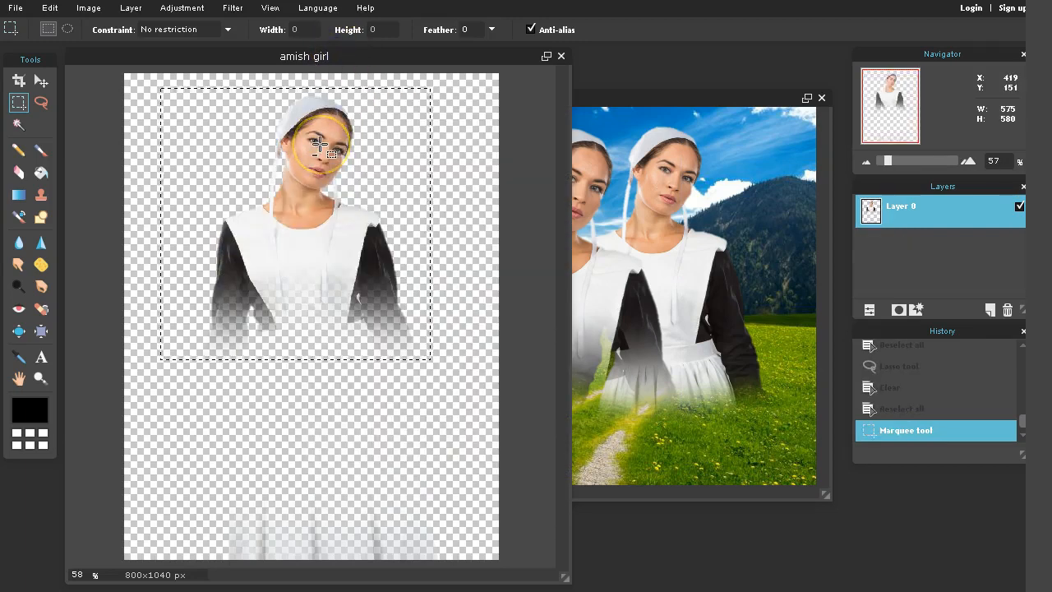
{"action": "key", "text": "ctrl+z"}
{"action": "key", "text": "ctrl+z"}
{"action": "key", "text": "ctrl+z"}
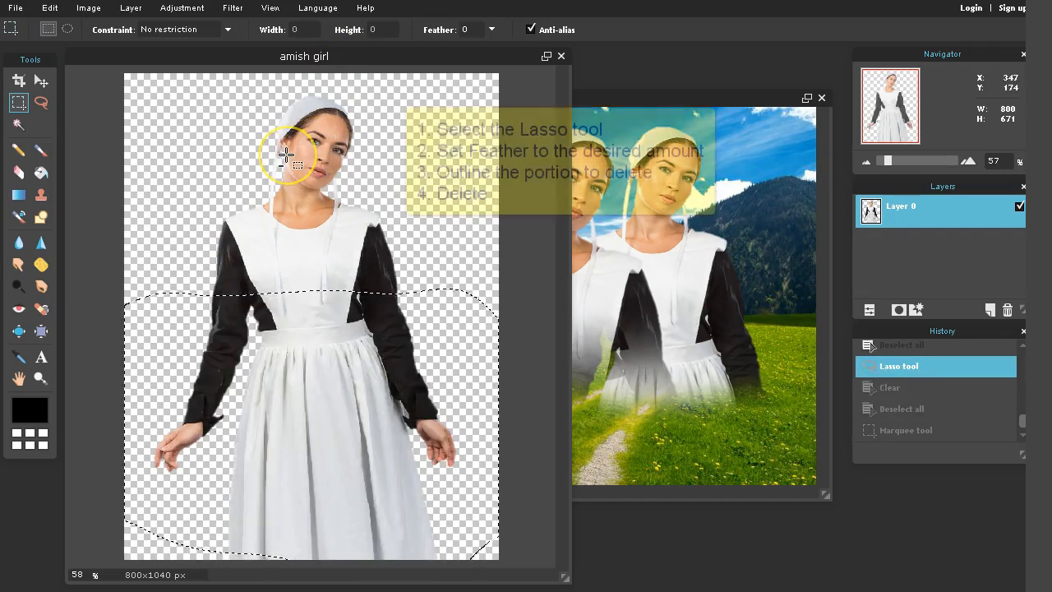
{"action": "key", "text": "ctrl+d"}
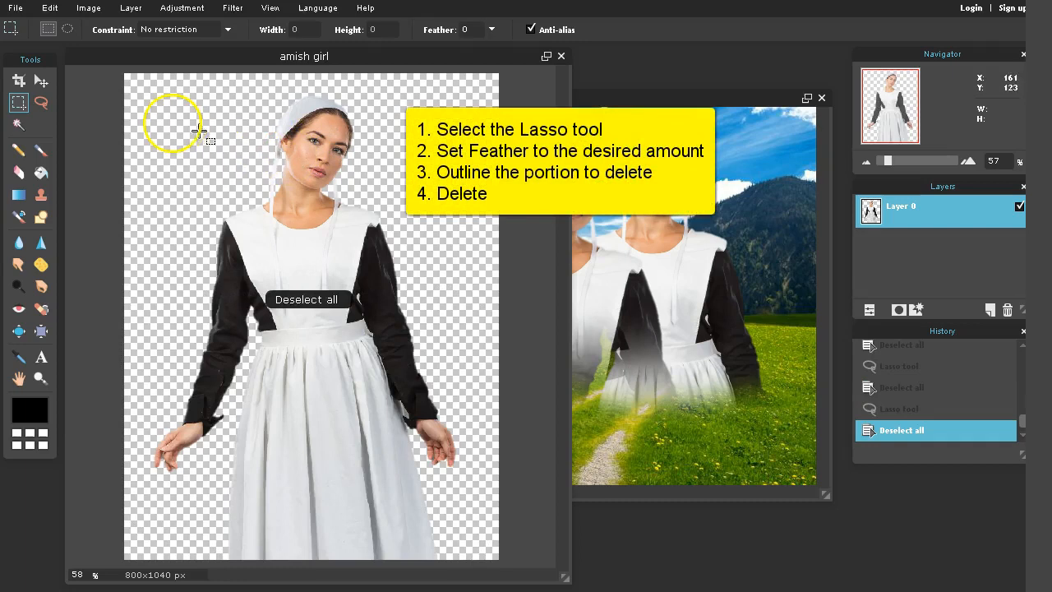
Lasso the woman's body from about the waist down with a feather of 52 and clear the selected area
{"action": "left_click", "coordinate": [41, 102]}
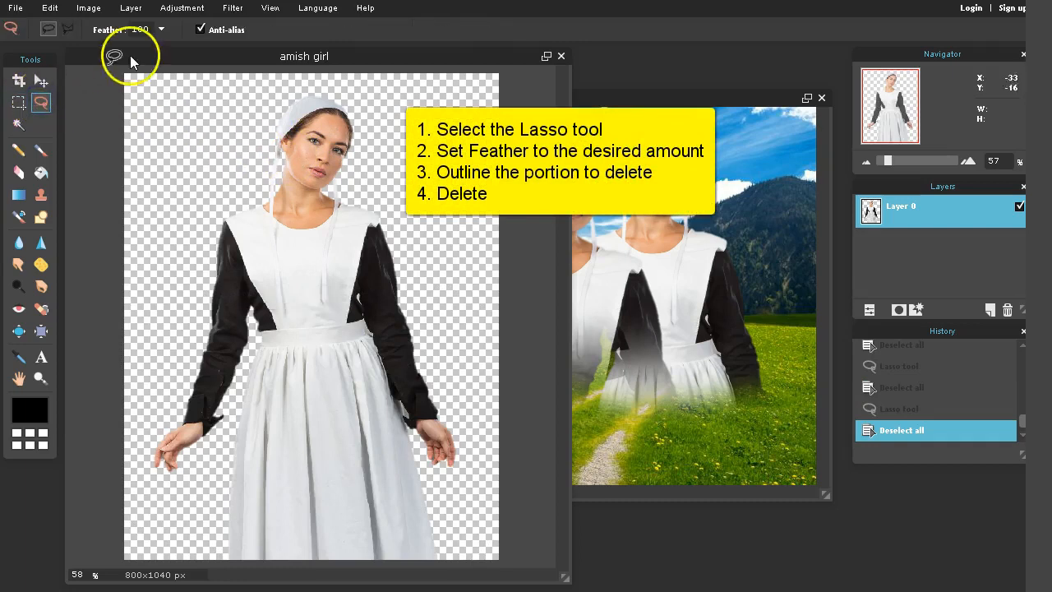
{"action": "left_click", "coordinate": [161, 29]}
{"action": "left_click_drag", "start_coordinate": [148, 52], "coordinate": [127, 53]}
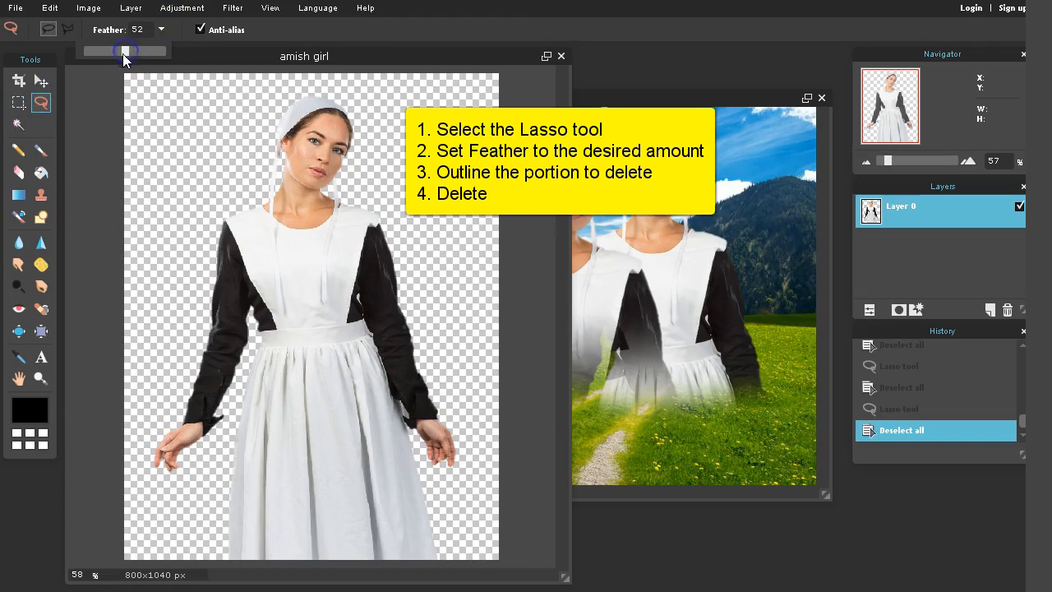
{"action": "left_click", "coordinate": [41, 100]}
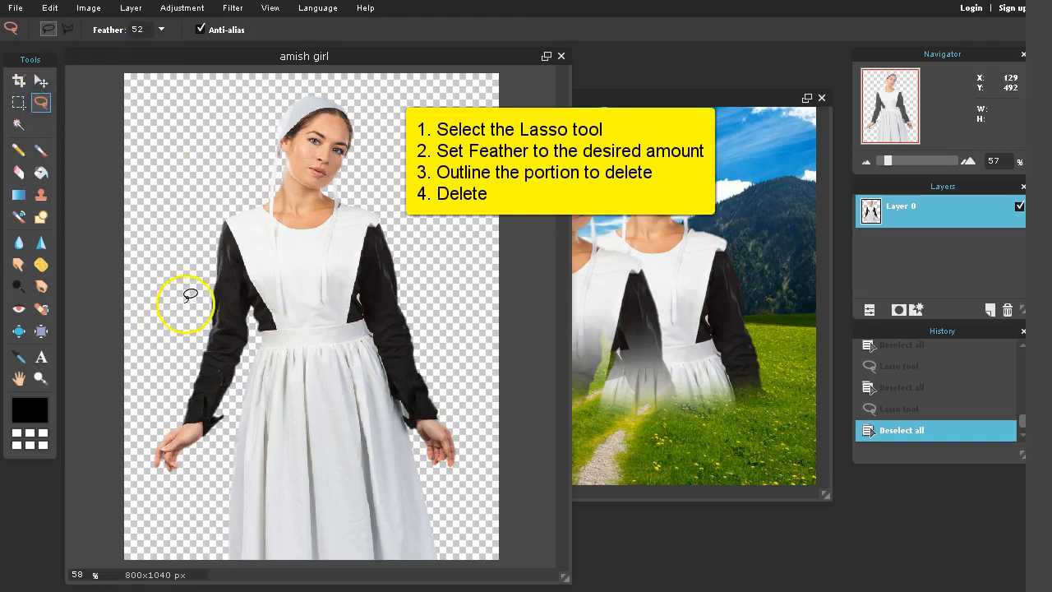
{"action": "left_click_drag", "start_coordinate": [290, 339], "coordinate": [463, 334]}
{"action": "left_click_drag", "start_coordinate": [479, 444], "coordinate": [482, 510]}
{"action": "mouse_move", "coordinate": [470, 562]}
{"action": "left_mouse_down"}
{"action": "mouse_move", "coordinate": [446, 577]}
{"action": "mouse_move", "coordinate": [249, 534]}
{"action": "left_mouse_up"}
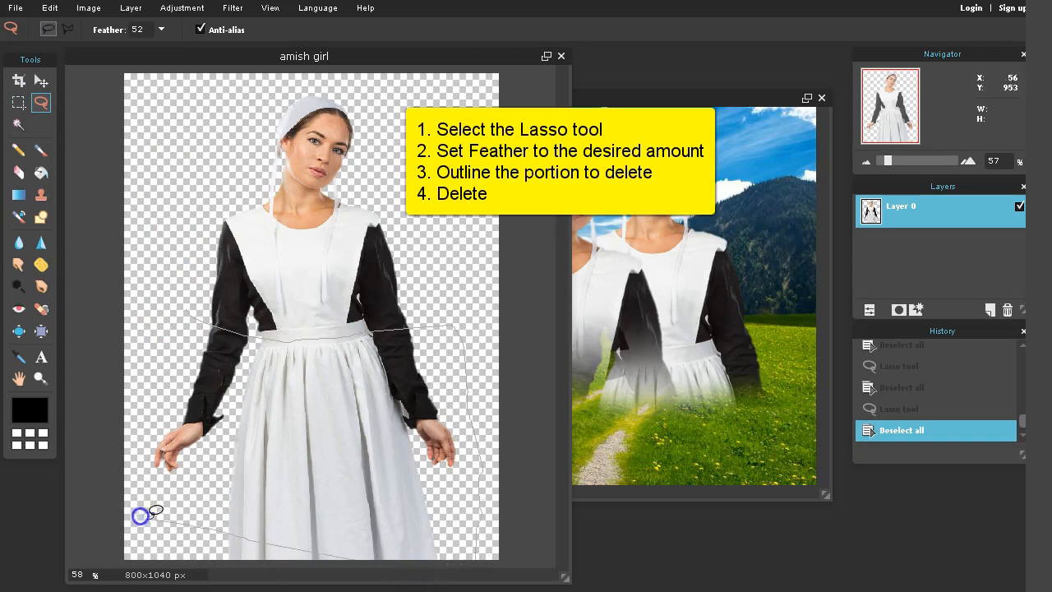
{"action": "left_click_drag", "start_coordinate": [161, 304], "coordinate": [157, 301]}
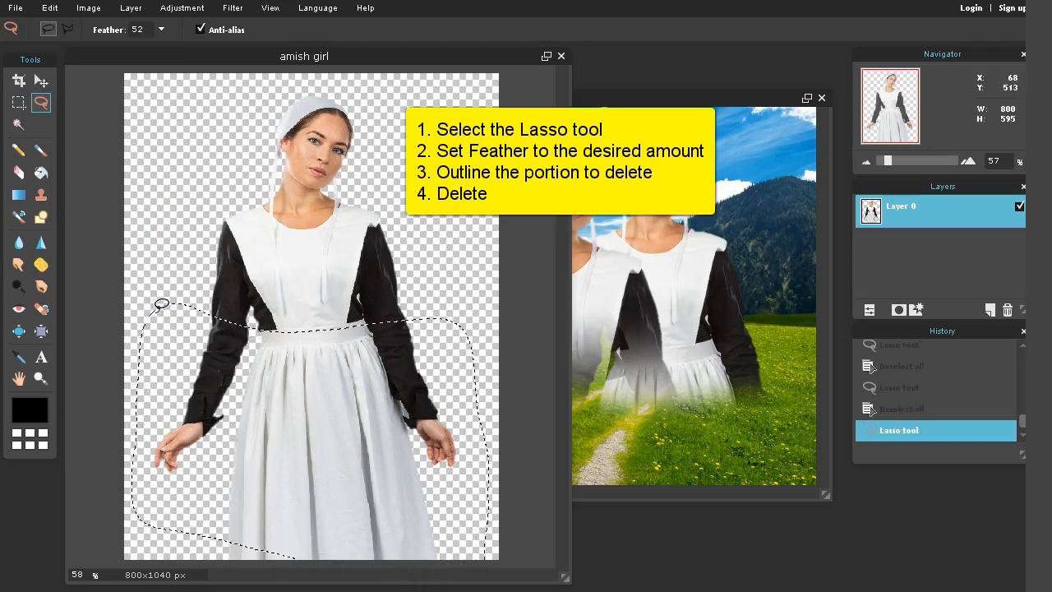
{"action": "key", "text": "Delete"}
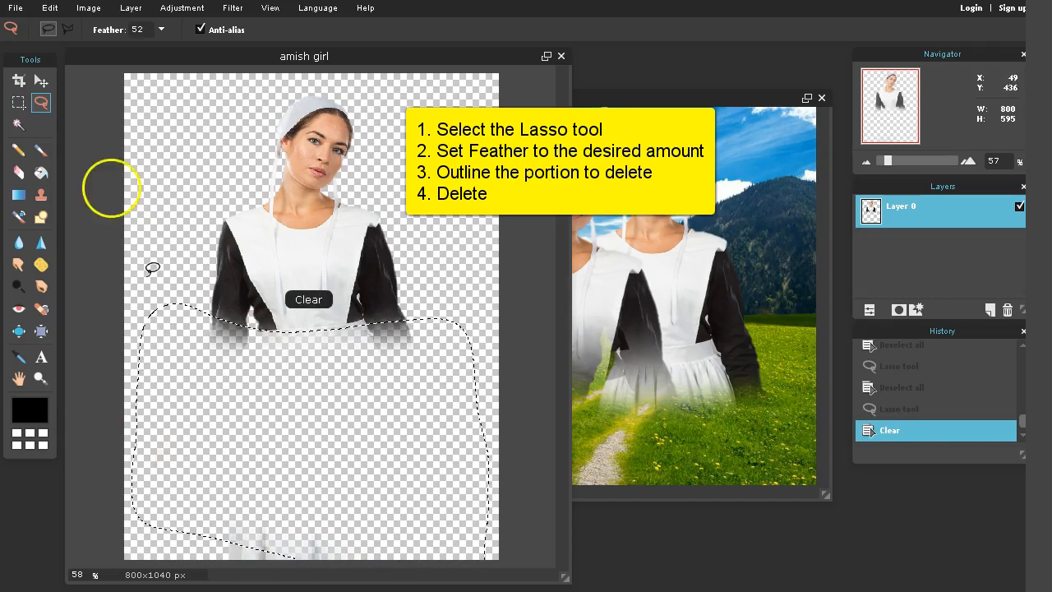
Crop the amish girl image to a rectangle of about 506 x 576 px around the faded upper body
{"action": "left_click", "coordinate": [18, 102]}
{"action": "mouse_move", "coordinate": [191, 85]}
{"action": "left_mouse_down"}
{"action": "mouse_move", "coordinate": [383, 189]}
{"action": "mouse_move", "coordinate": [428, 355]}
{"action": "left_mouse_up"}
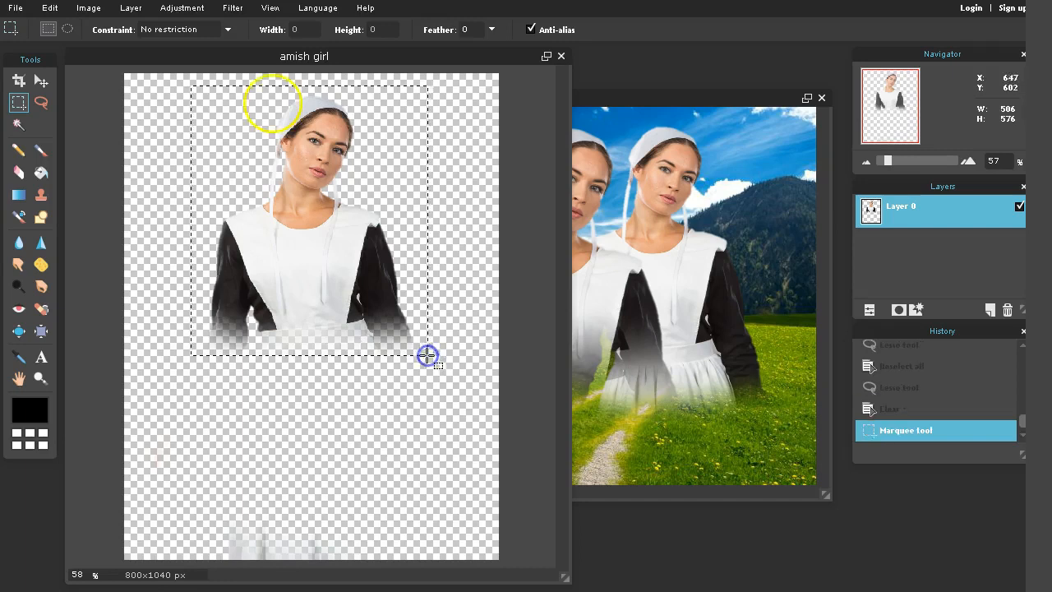
{"action": "left_click", "coordinate": [89, 9]}
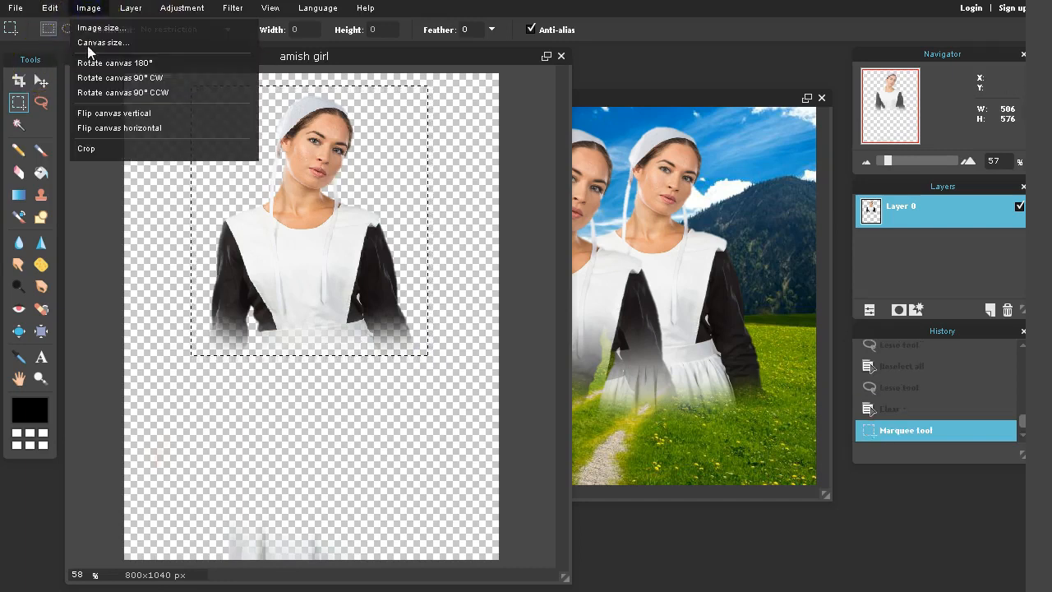
{"action": "left_click", "coordinate": [101, 146]}
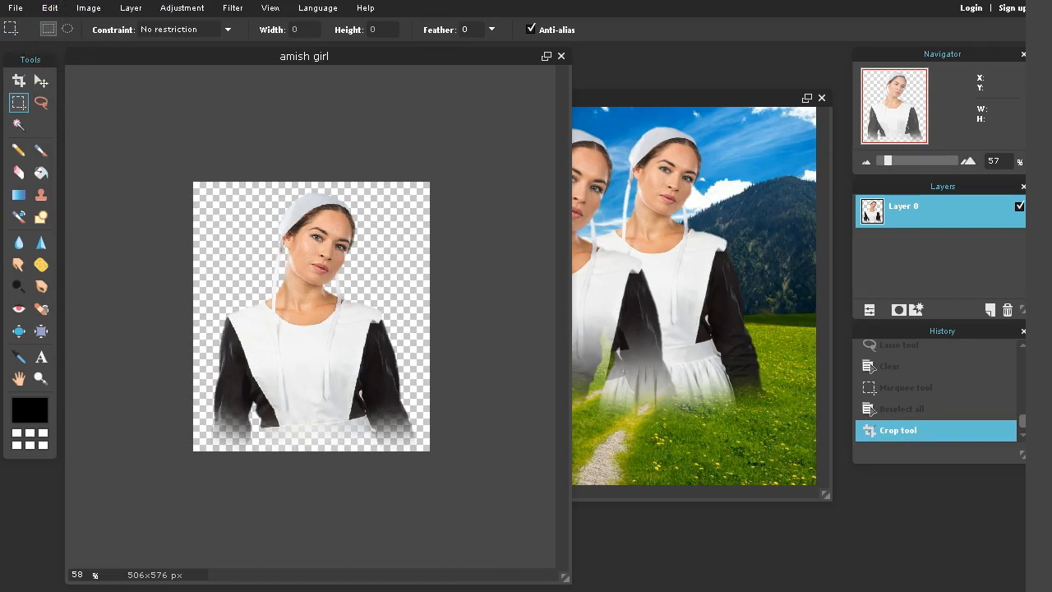
Save the cropped cutout to the images folder as amish girl-2 in PNG (Transparent, full quality) format
{"action": "left_click", "coordinate": [50, 8]}
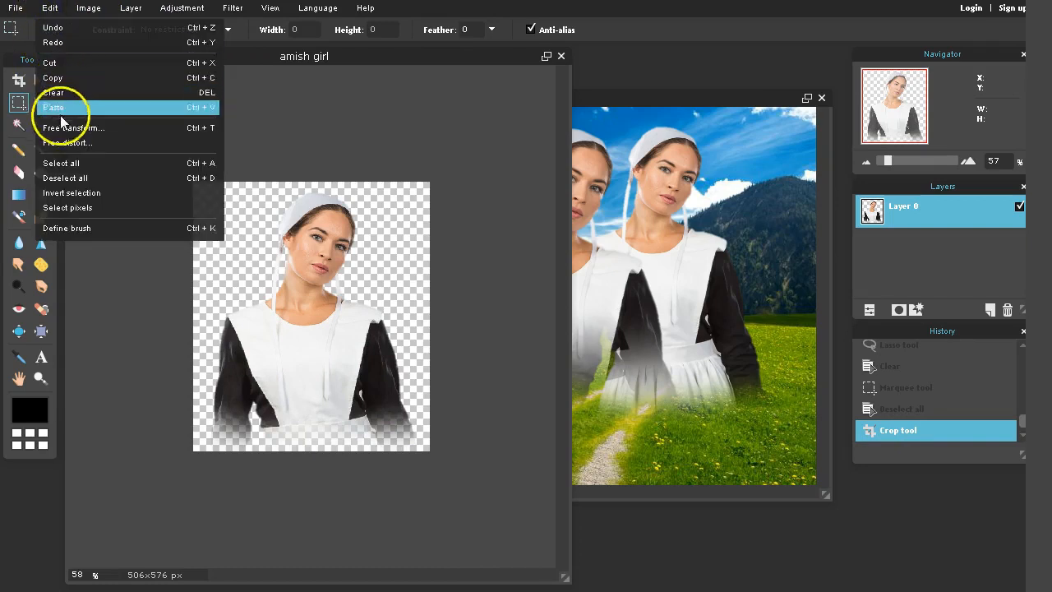
{"action": "left_click", "coordinate": [23, 12]}
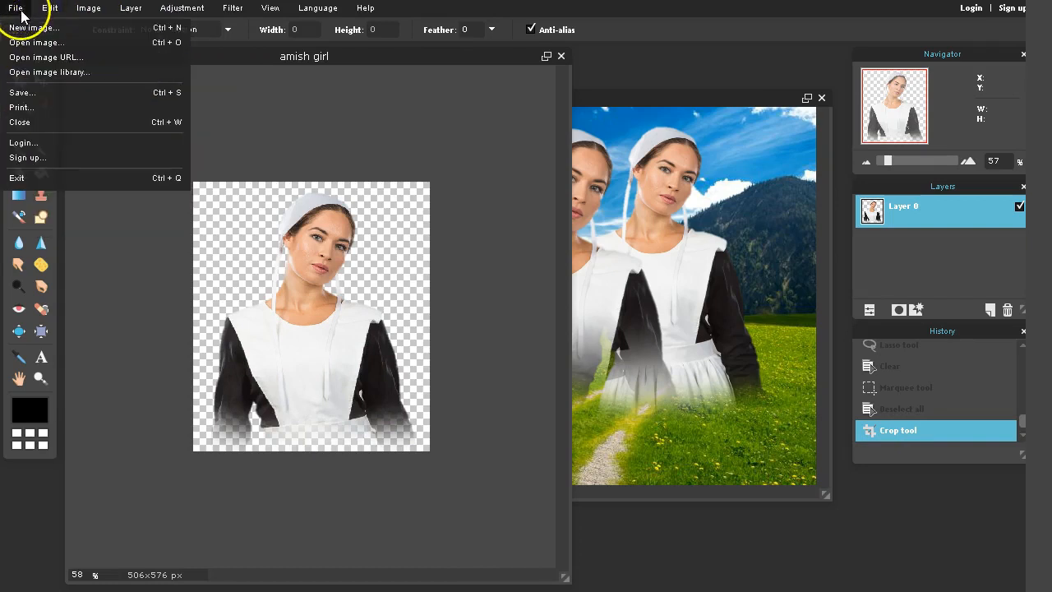
{"action": "left_click", "coordinate": [50, 91]}
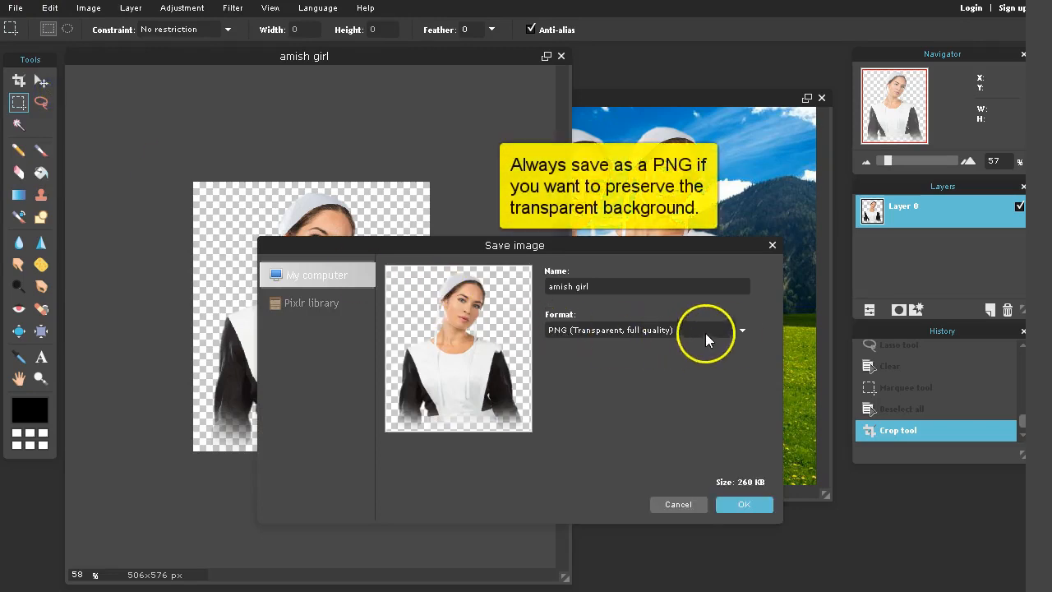
{"action": "left_click", "coordinate": [744, 331]}
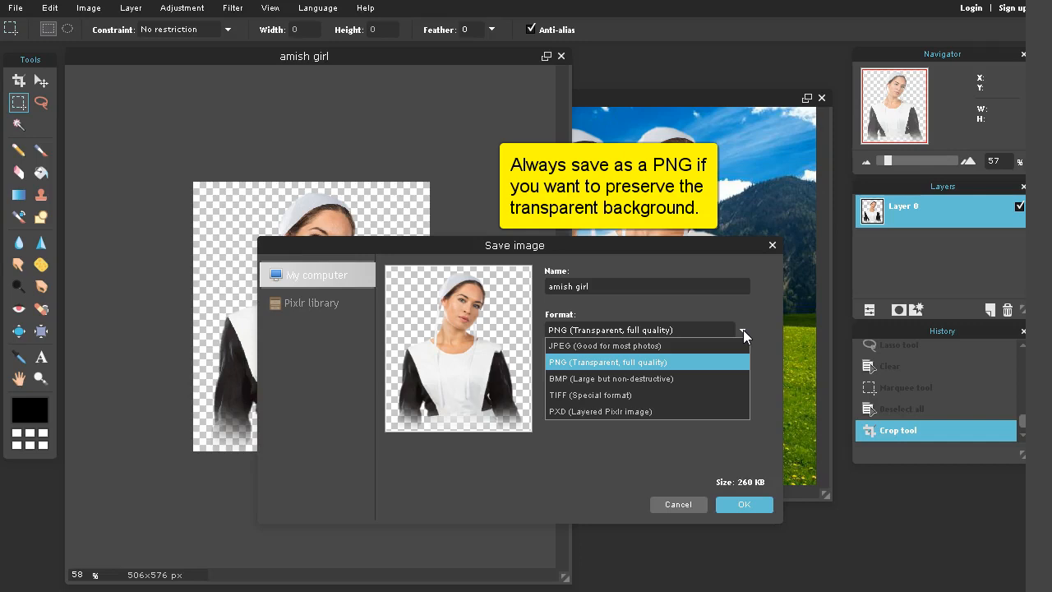
{"action": "left_click", "coordinate": [743, 330]}
{"action": "left_click", "coordinate": [716, 504]}
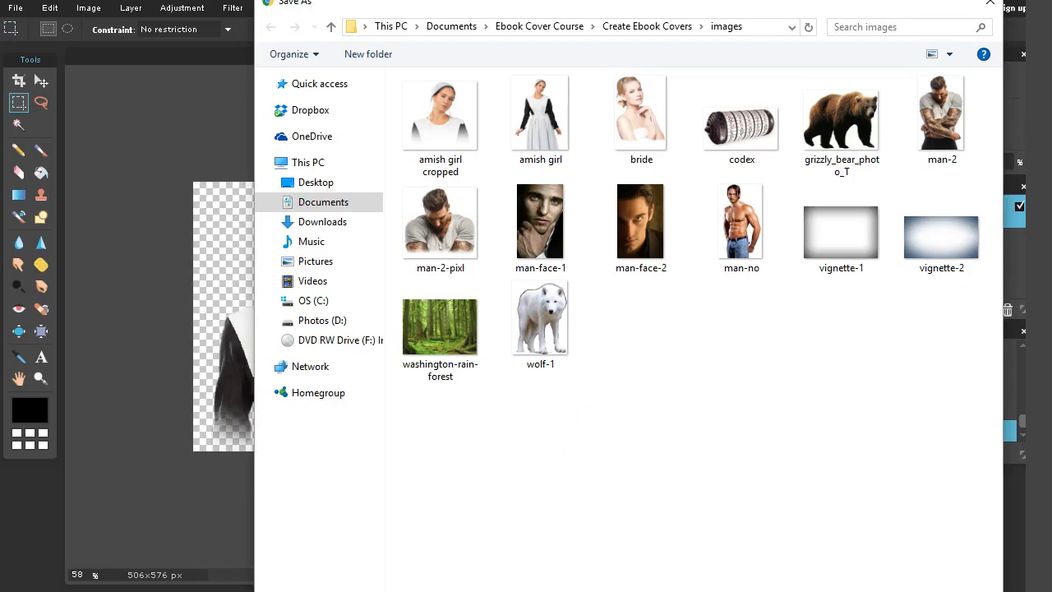
{"action": "key", "text": "Return"}
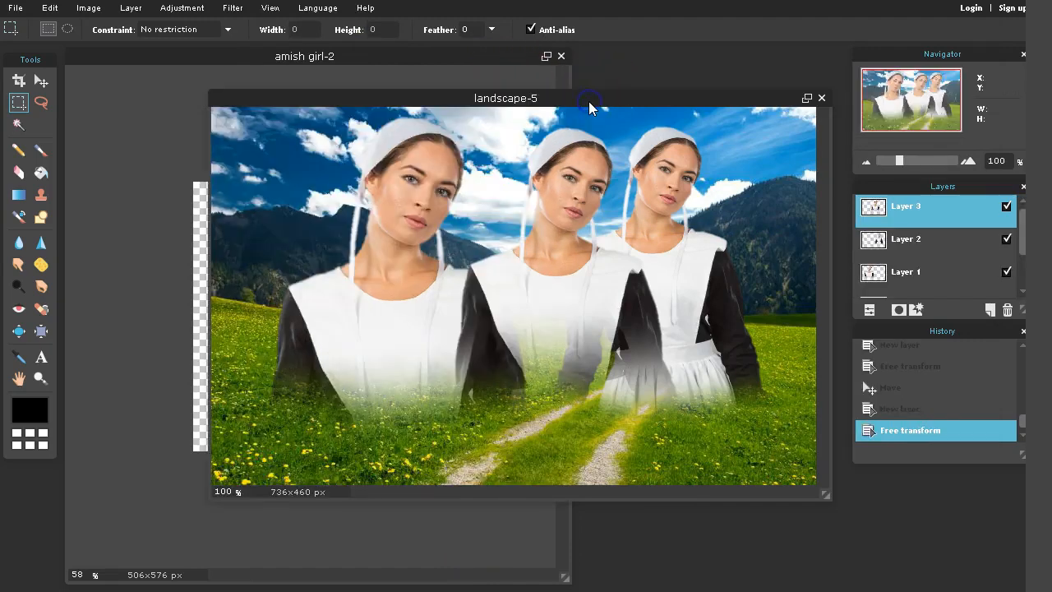
Delete Layer 3, Layer 2 and Layer 1 from landscape-5, keeping only the Background
{"action": "left_click_drag", "start_coordinate": [592, 104], "coordinate": [568, 74]}
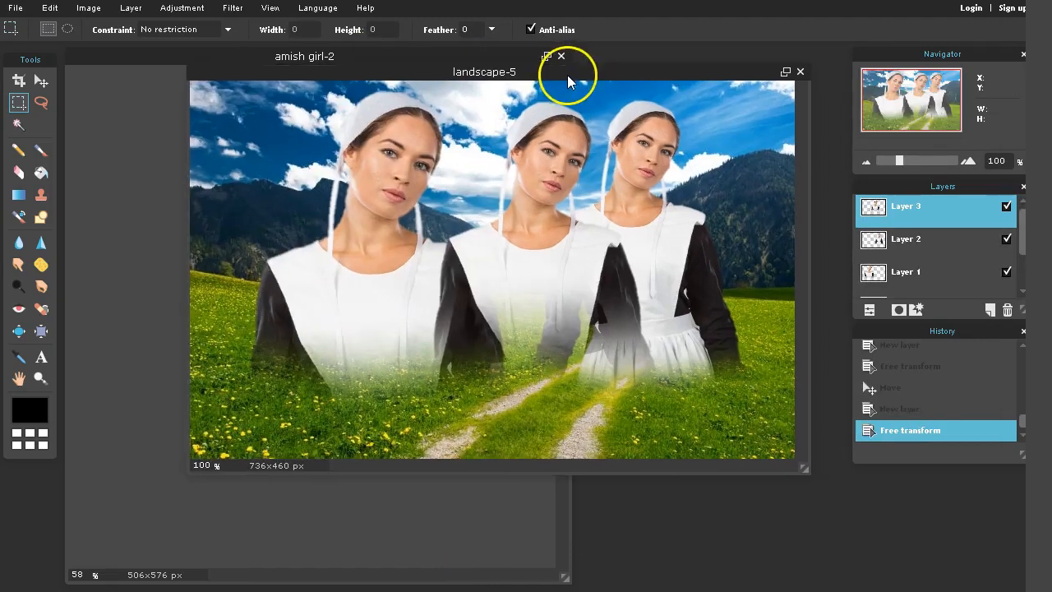
{"action": "right_click", "coordinate": [942, 212]}
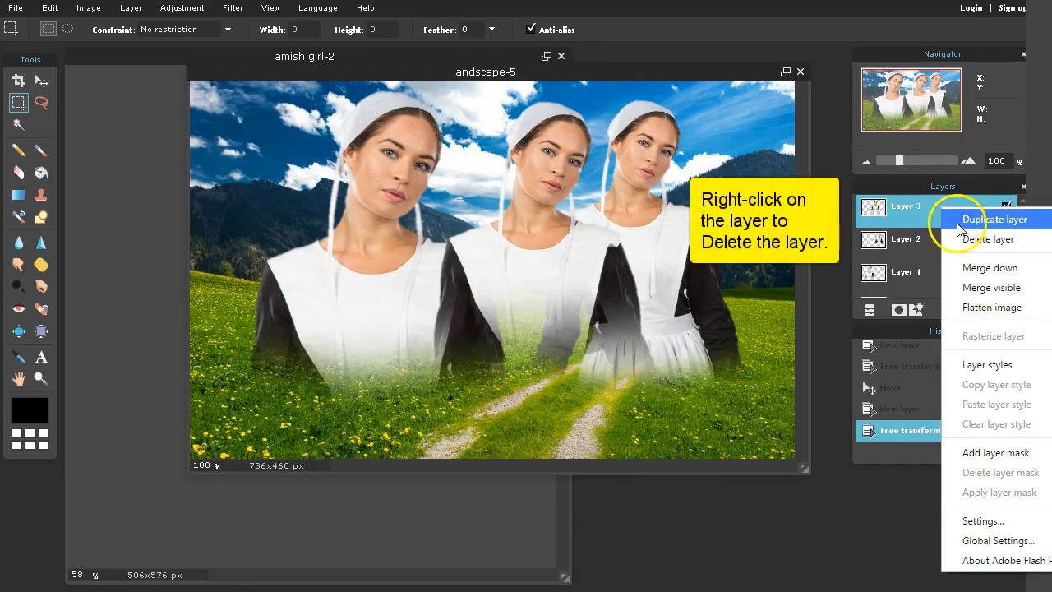
{"action": "left_click", "coordinate": [953, 237]}
{"action": "right_click", "coordinate": [941, 212]}
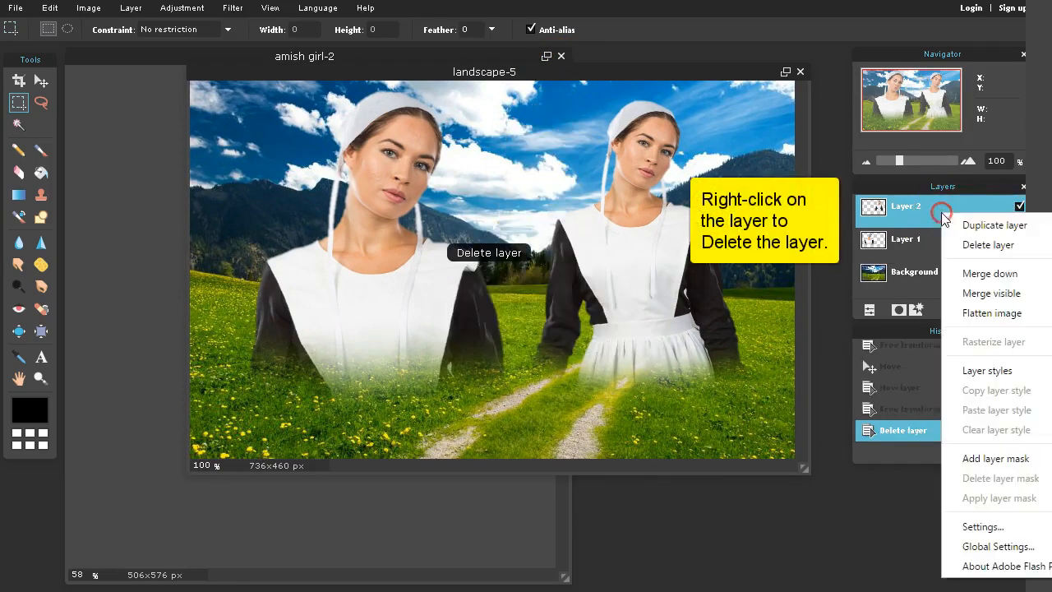
{"action": "left_click", "coordinate": [958, 246]}
{"action": "right_click", "coordinate": [945, 212]}
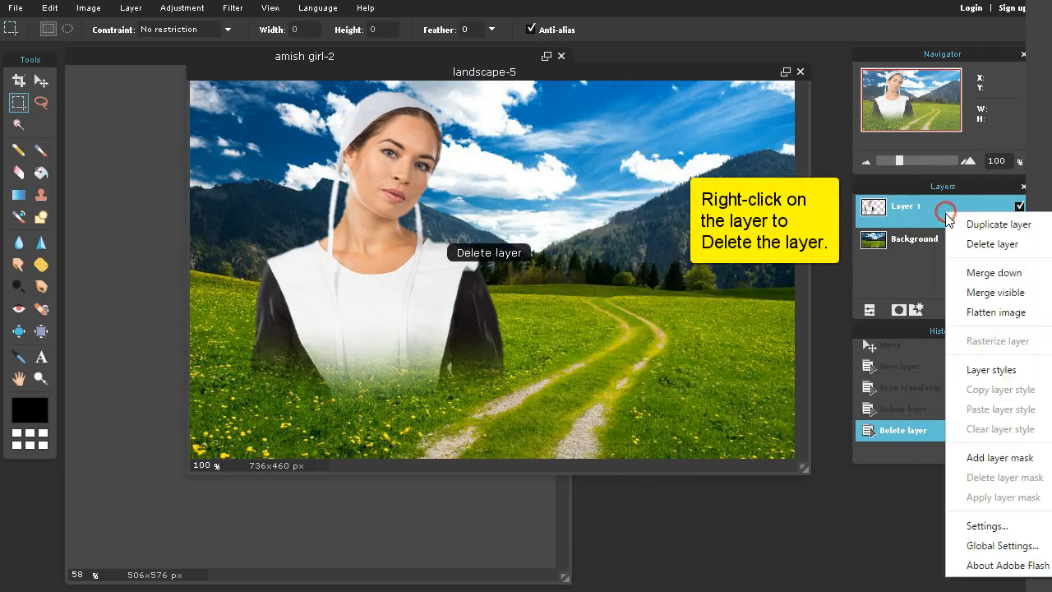
{"action": "left_click", "coordinate": [964, 244]}
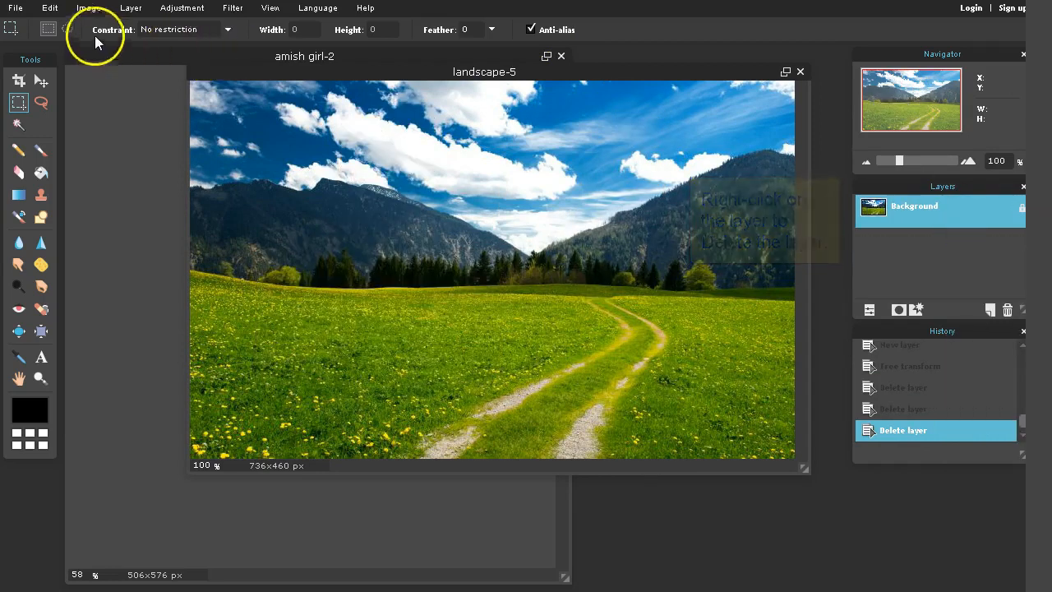
Open the saved amish girl-2 image from the images folder and select its entire canvas
{"action": "left_click", "coordinate": [15, 8]}
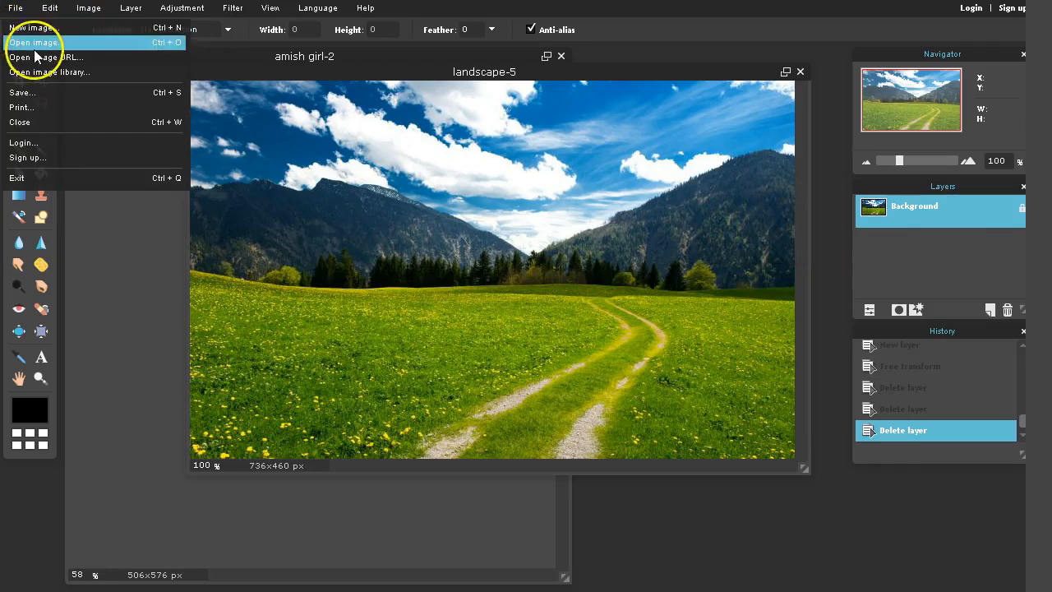
{"action": "left_click", "coordinate": [33, 43]}
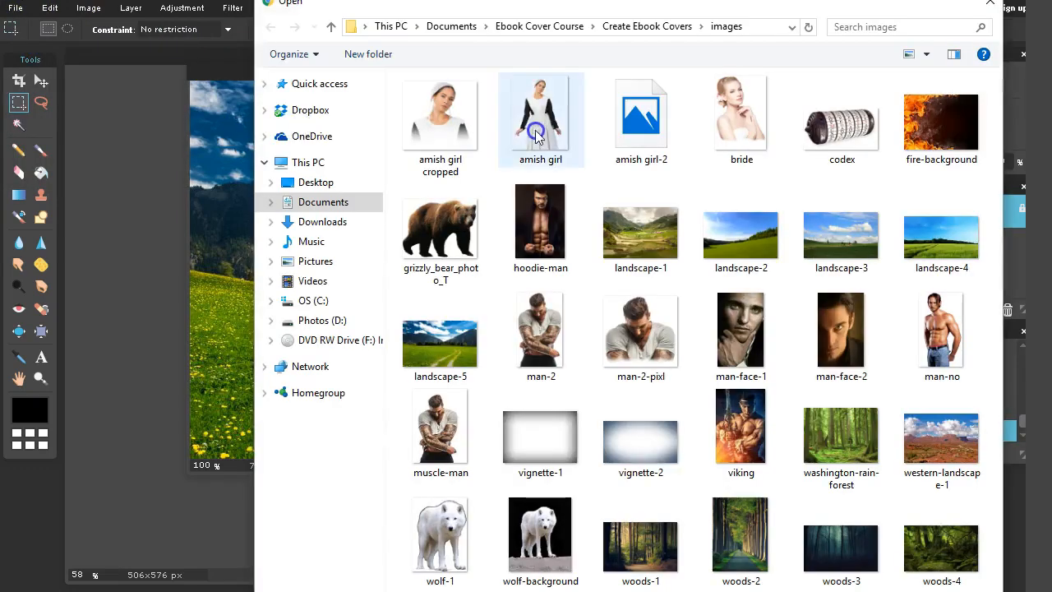
{"action": "left_click", "coordinate": [648, 156]}
{"action": "double_click", "coordinate": [648, 154]}
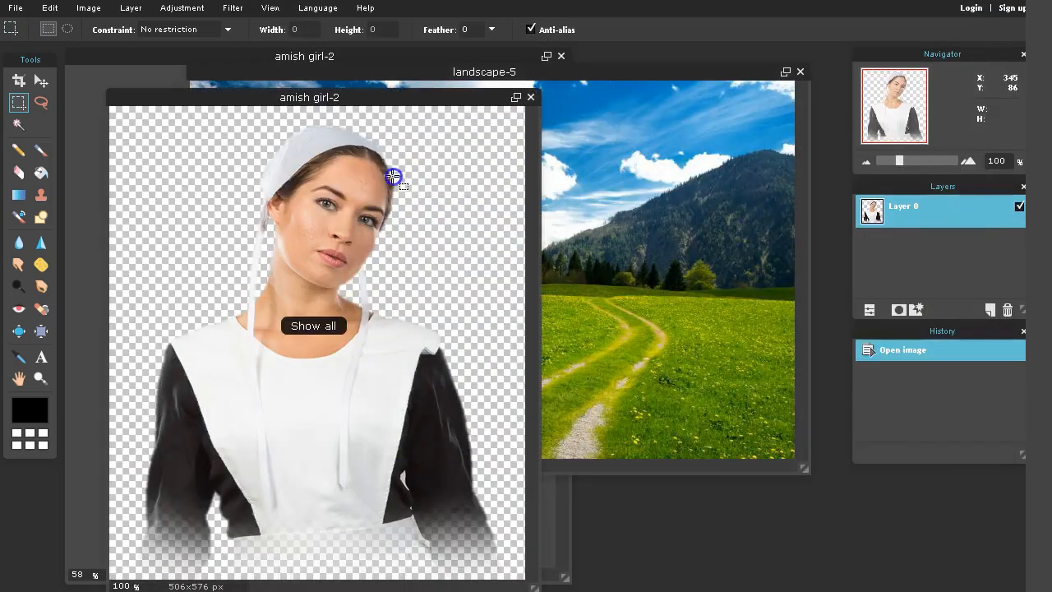
{"action": "key", "text": "ctrl+a"}
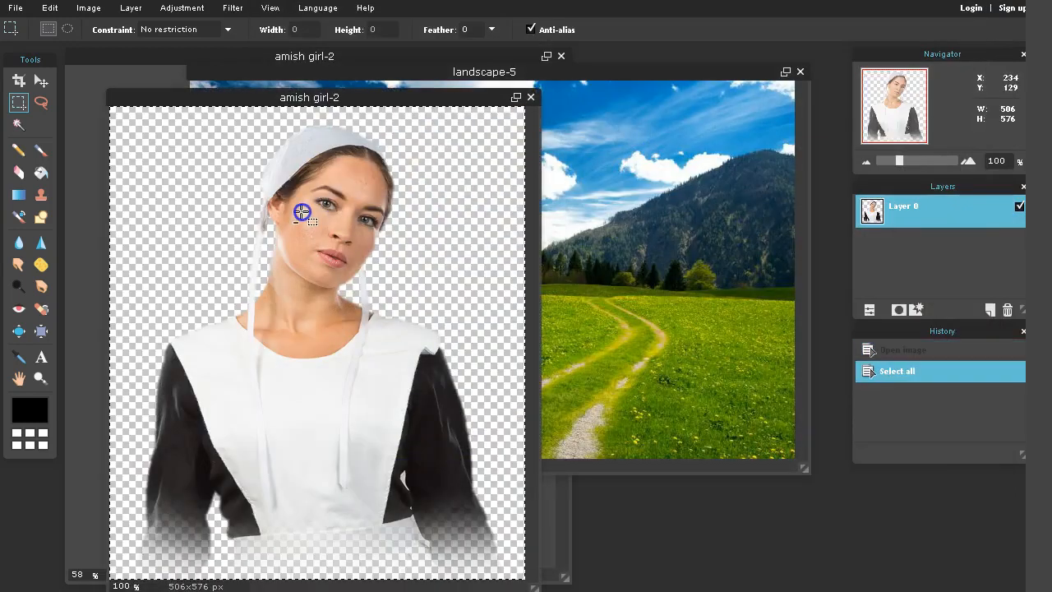
Copy the selected amish girl-2 cutout and paste it into landscape-5 as a new layer
{"action": "key", "text": "ctrl+c"}
{"action": "left_click", "coordinate": [604, 155]}
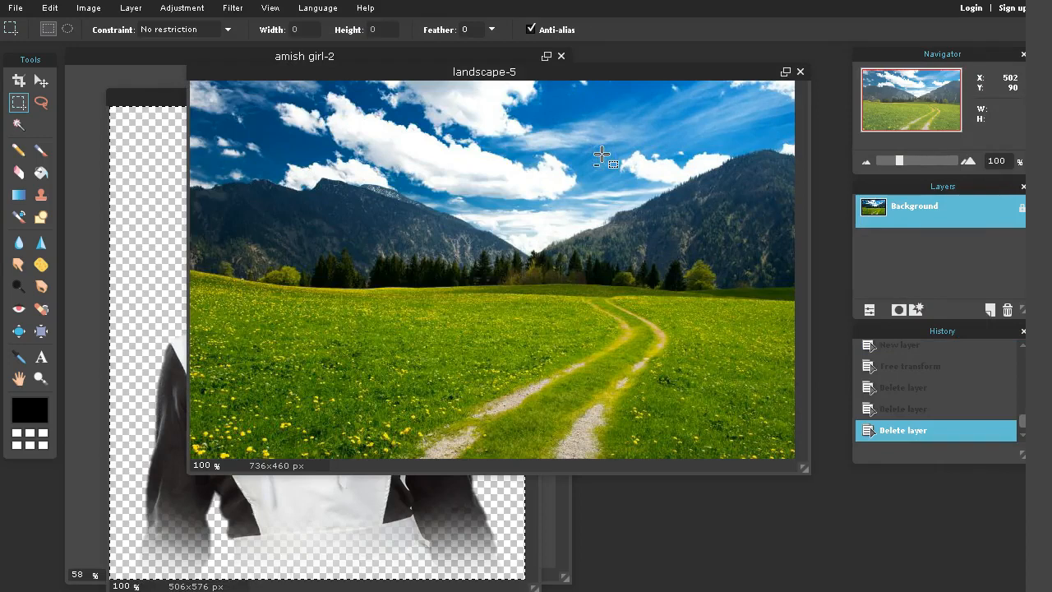
{"action": "key", "text": "ctrl+v"}
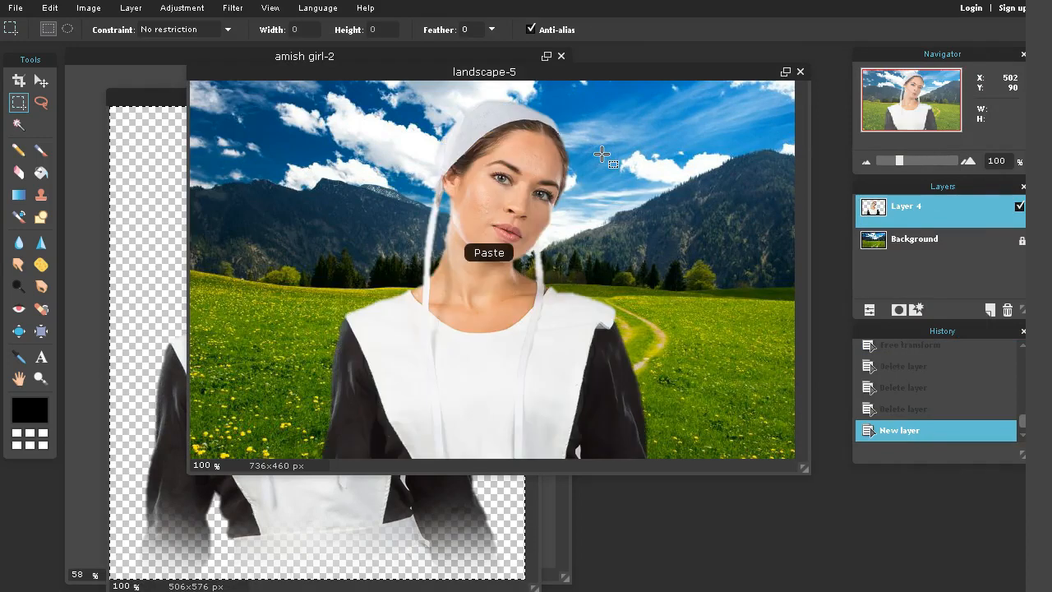
Free transform the pasted woman to about half size and move her to the upper-left part of the landscape, over the mountains
{"action": "left_click", "coordinate": [50, 8]}
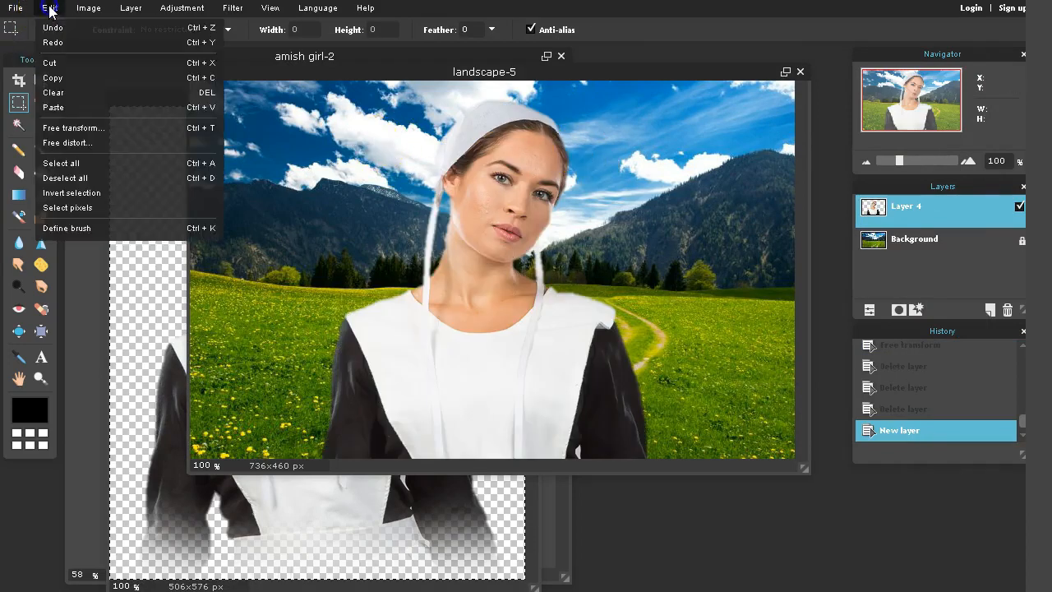
{"action": "left_click", "coordinate": [72, 128]}
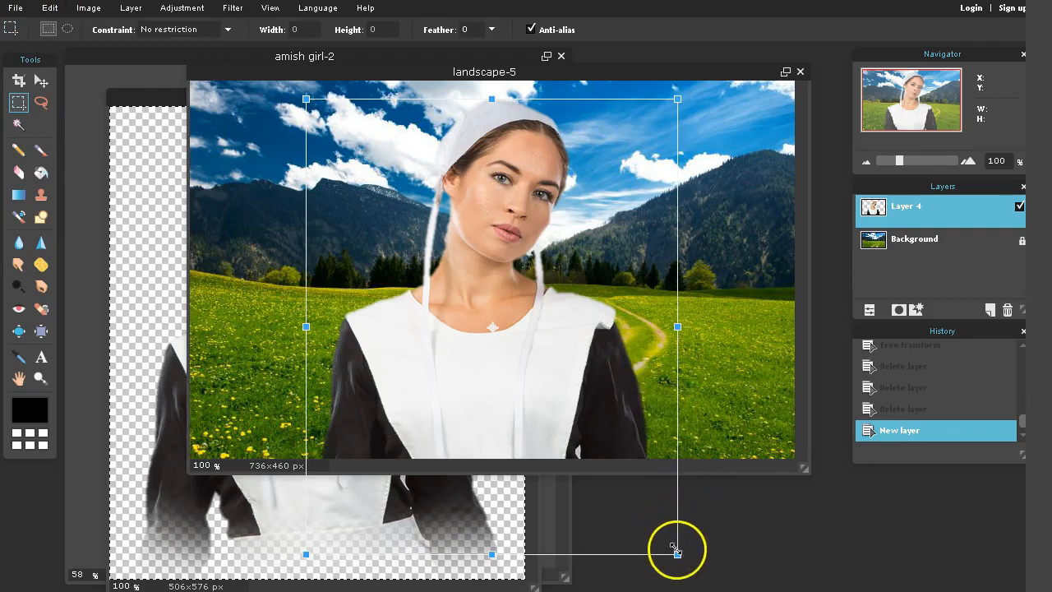
{"action": "left_click_drag", "start_coordinate": [677, 554], "coordinate": [587, 446]}
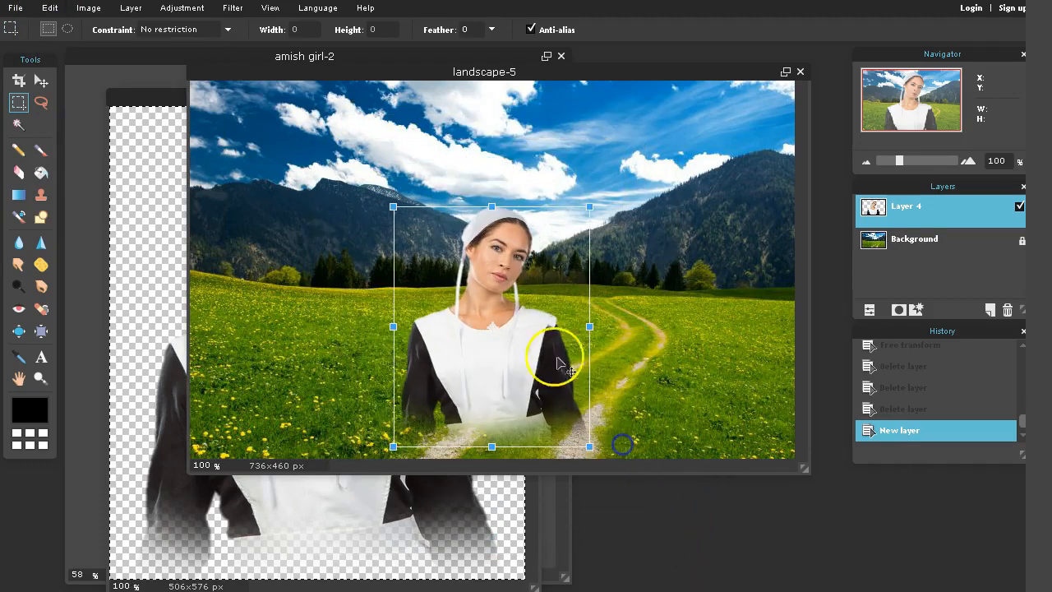
{"action": "left_click_drag", "start_coordinate": [515, 345], "coordinate": [393, 238]}
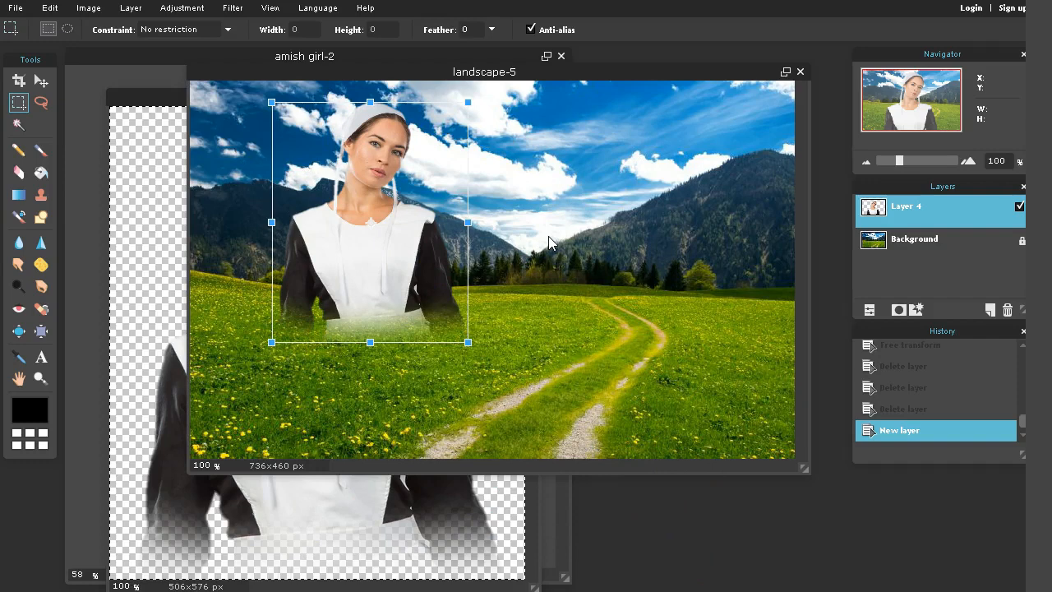